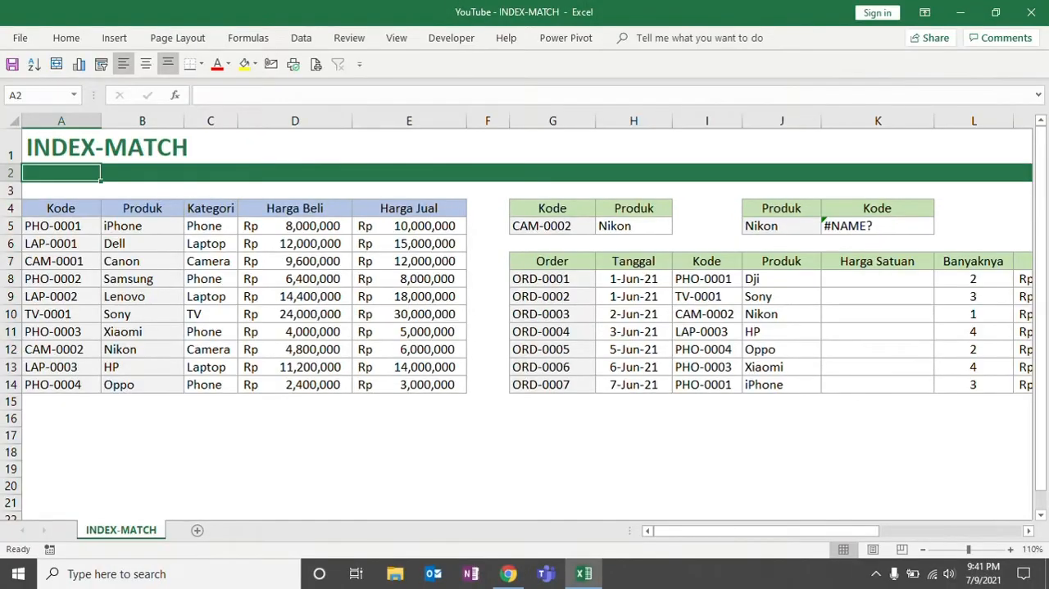
Examine the XLOOKUP formula in K5 and the INDEX and MATCH syntax notes in rows 16 and 17
{"action": "left_click", "coordinate": [869, 225]}
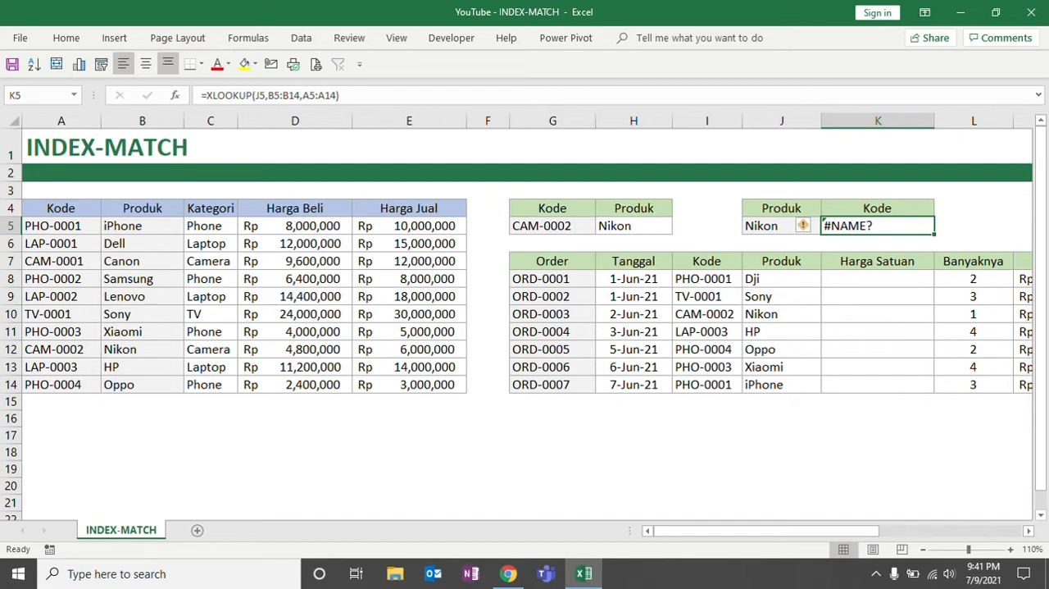
{"action": "left_click", "coordinate": [174, 147]}
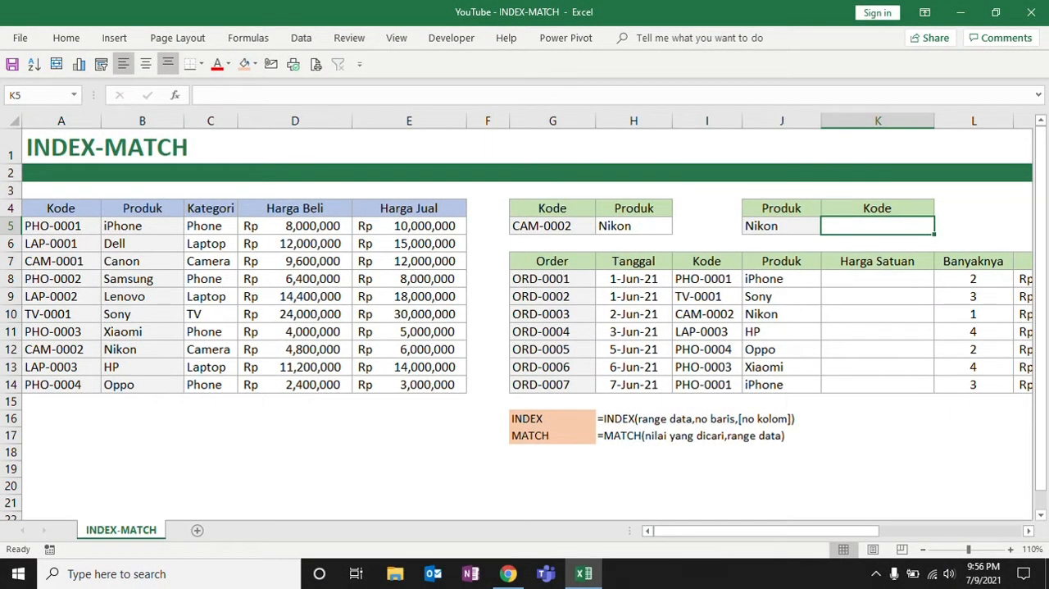
{"action": "left_click_drag", "start_coordinate": [550, 418], "coordinate": [783, 418]}
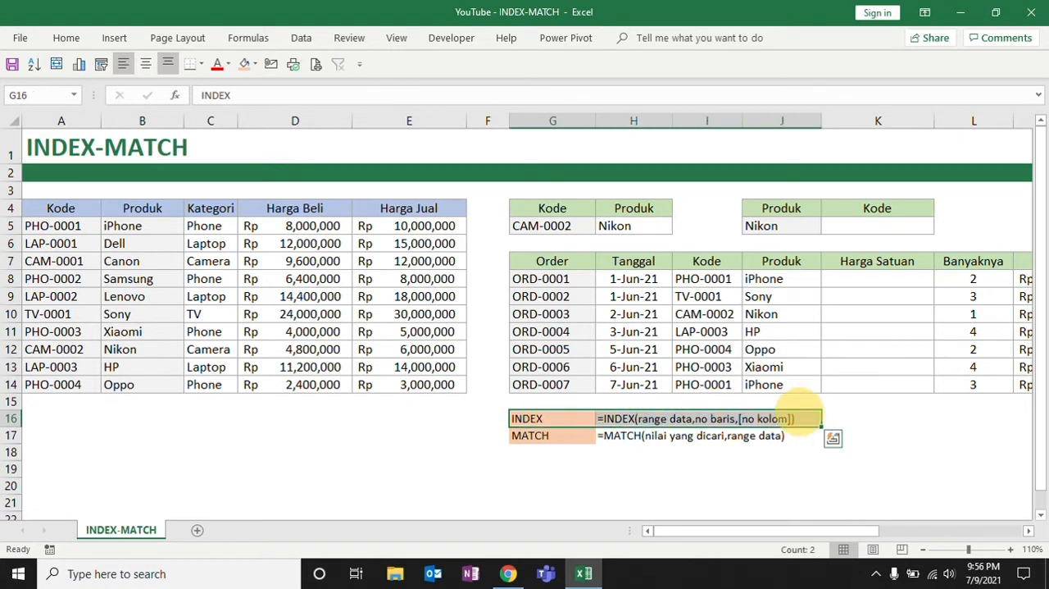
{"action": "left_click_drag", "start_coordinate": [541, 435], "coordinate": [784, 435]}
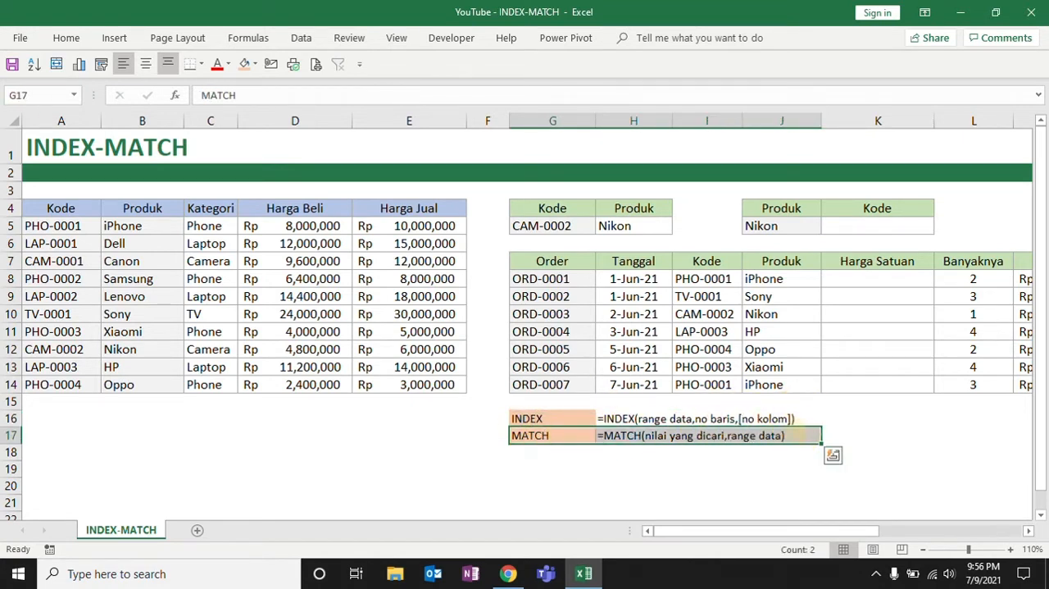
{"action": "left_click", "coordinate": [862, 418]}
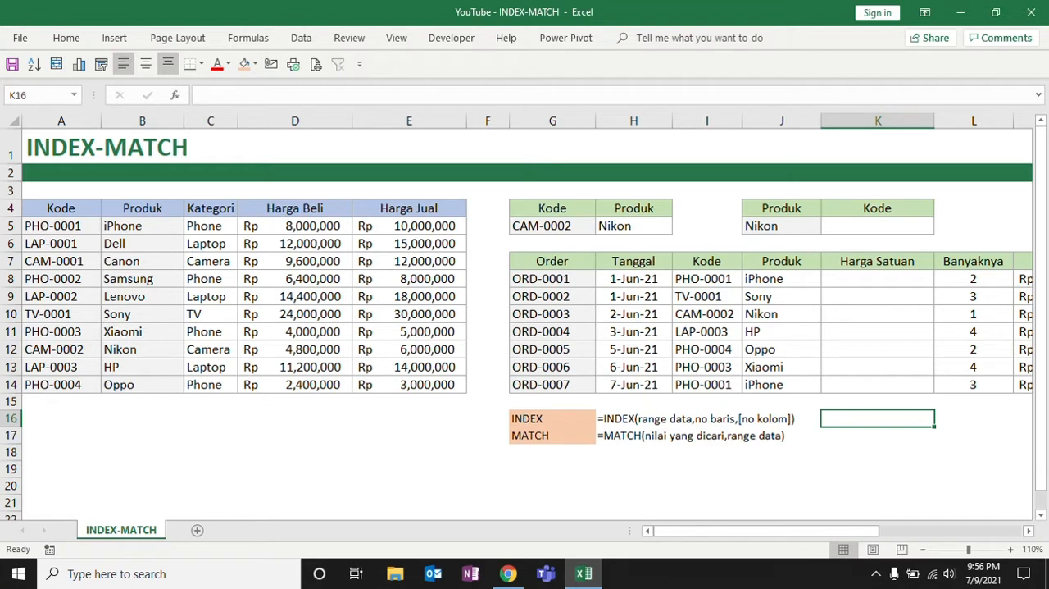
Enter =INDEX(A4:A14,9) in K5, the Kode cell beside Nikon, to return the product code
{"action": "key", "text": "Up"}
{"action": "key", "text": "Up"}
{"action": "key", "text": "Up"}
{"action": "key", "text": "Up"}
{"action": "key", "text": "Up"}
{"action": "key", "text": "Up"}
{"action": "key", "text": "Up"}
{"action": "key", "text": "Up"}
{"action": "key", "text": "Up"}
{"action": "key", "text": "Up"}
{"action": "key", "text": "Up"}
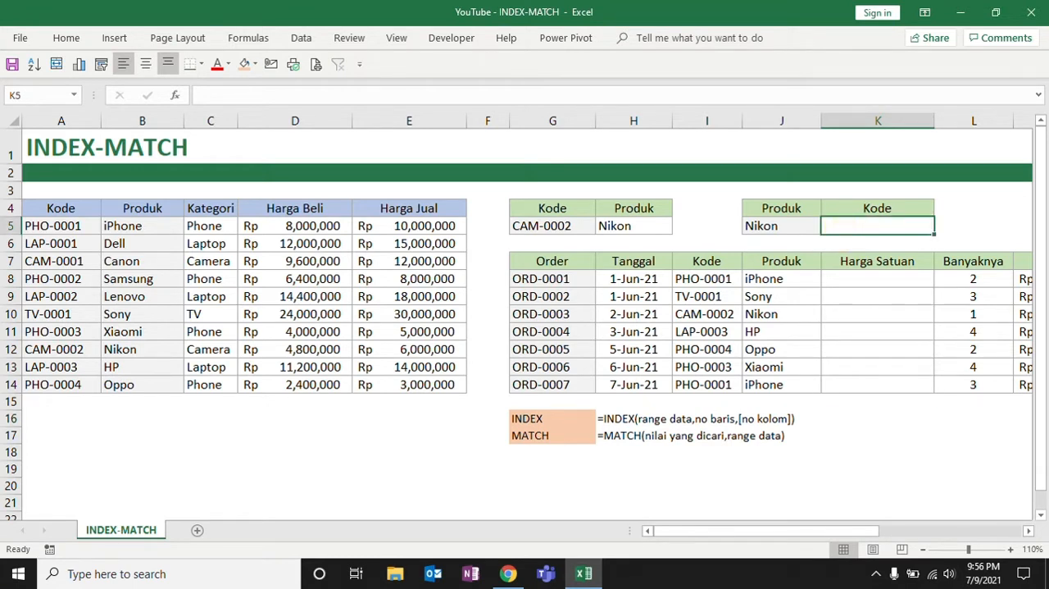
{"action": "type", "text": "=ind"}
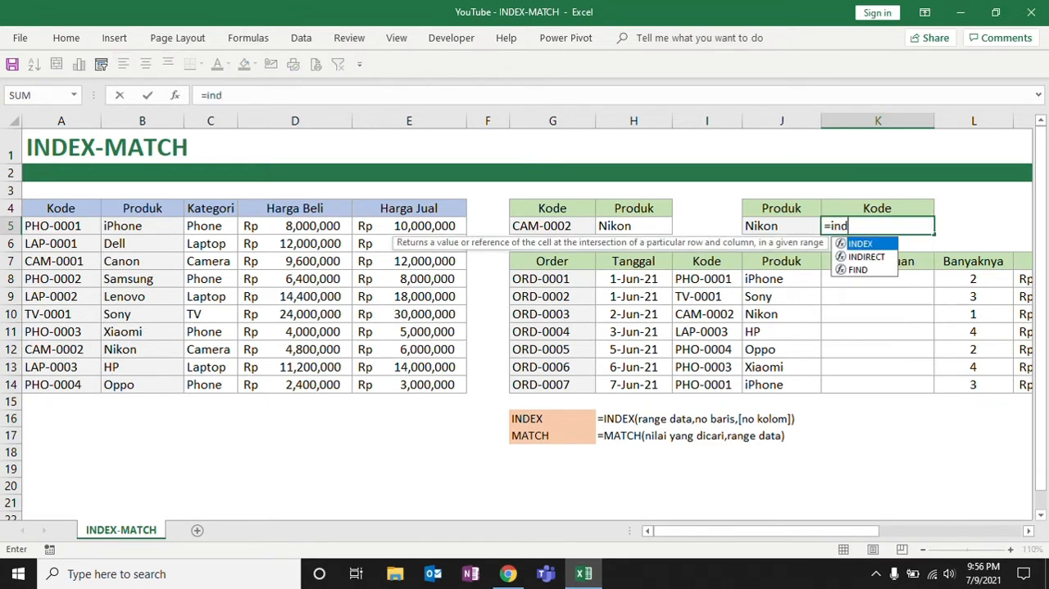
{"action": "type", "text": "ex"}
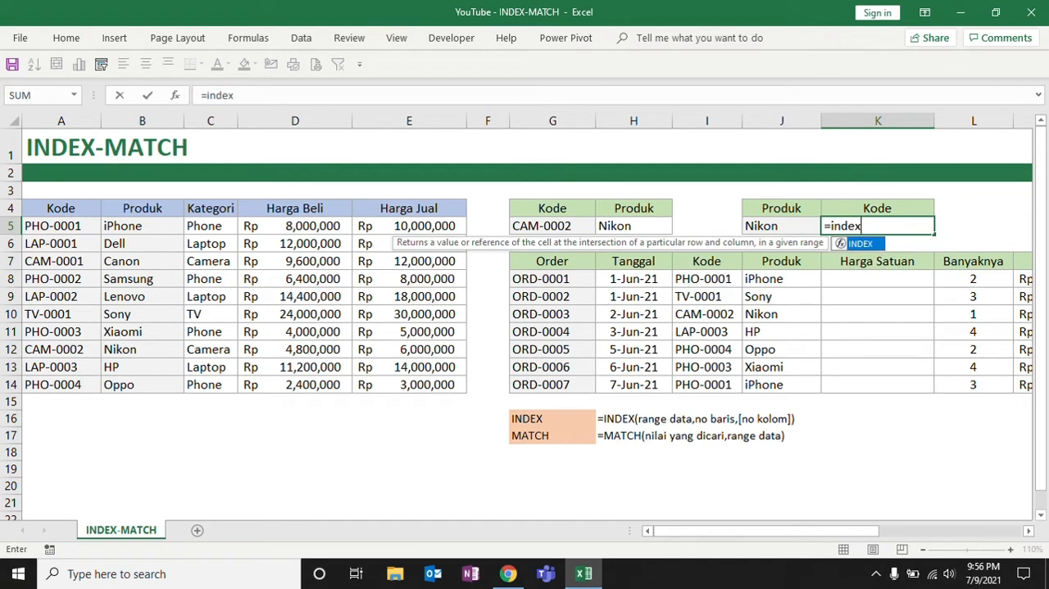
{"action": "type", "text": "("}
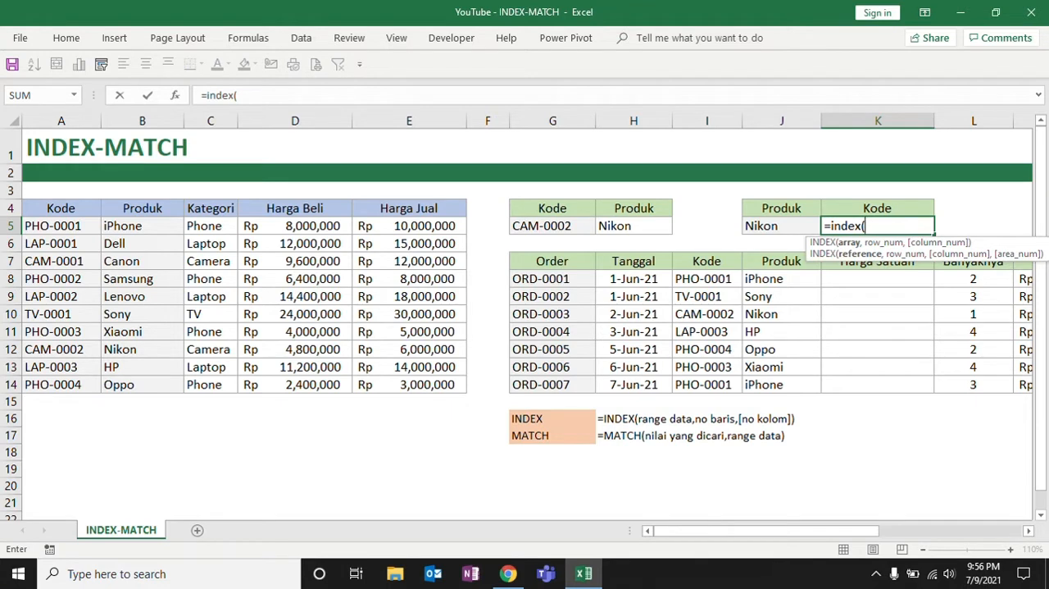
{"action": "left_click_drag", "start_coordinate": [61, 210], "coordinate": [57, 387]}
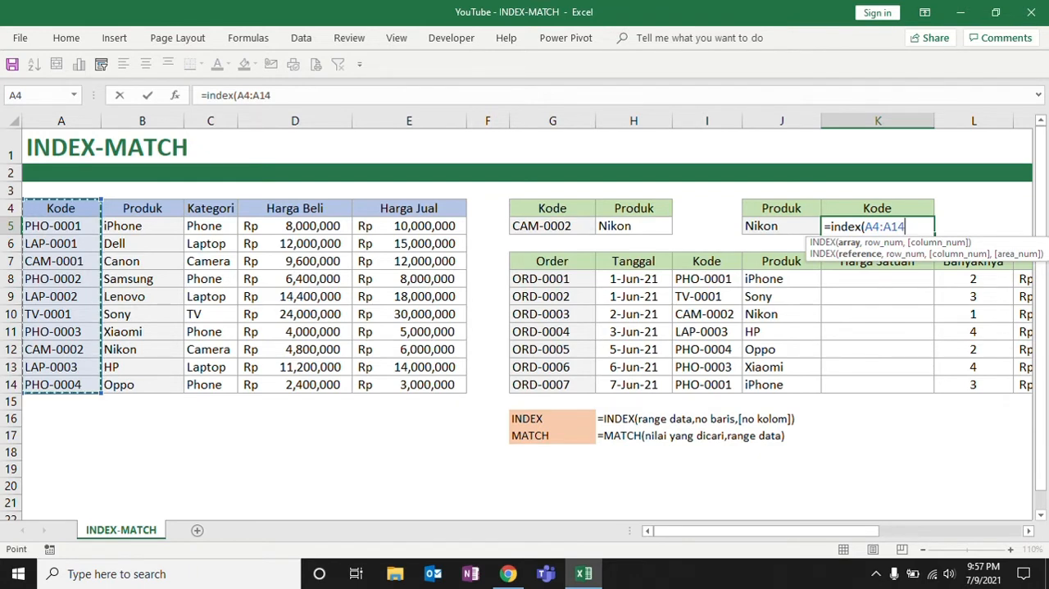
{"action": "type", "text": ","}
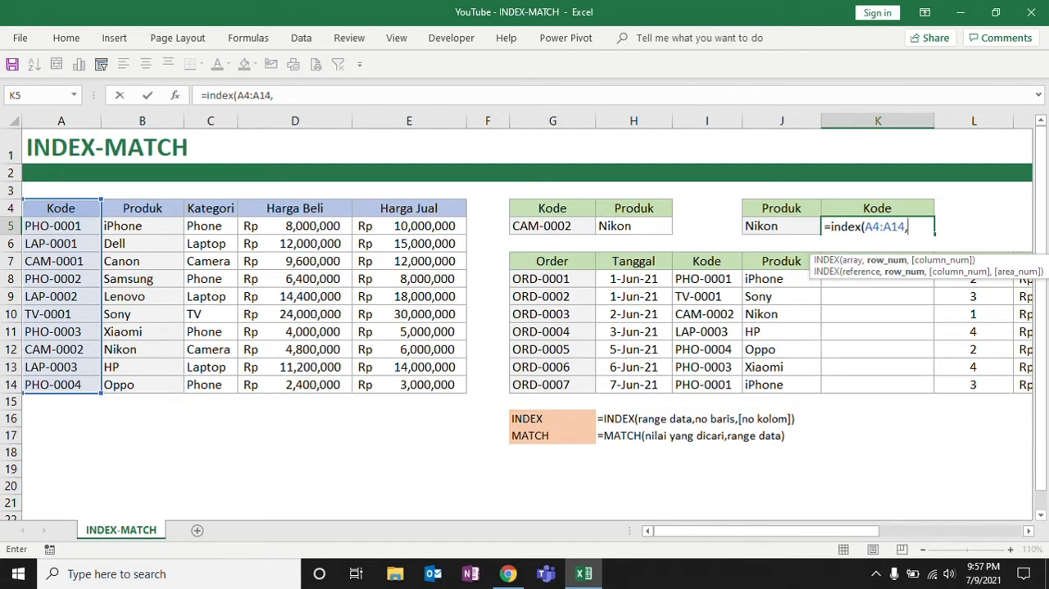
{"action": "type", "text": "9)"}
{"action": "key", "text": "Return"}
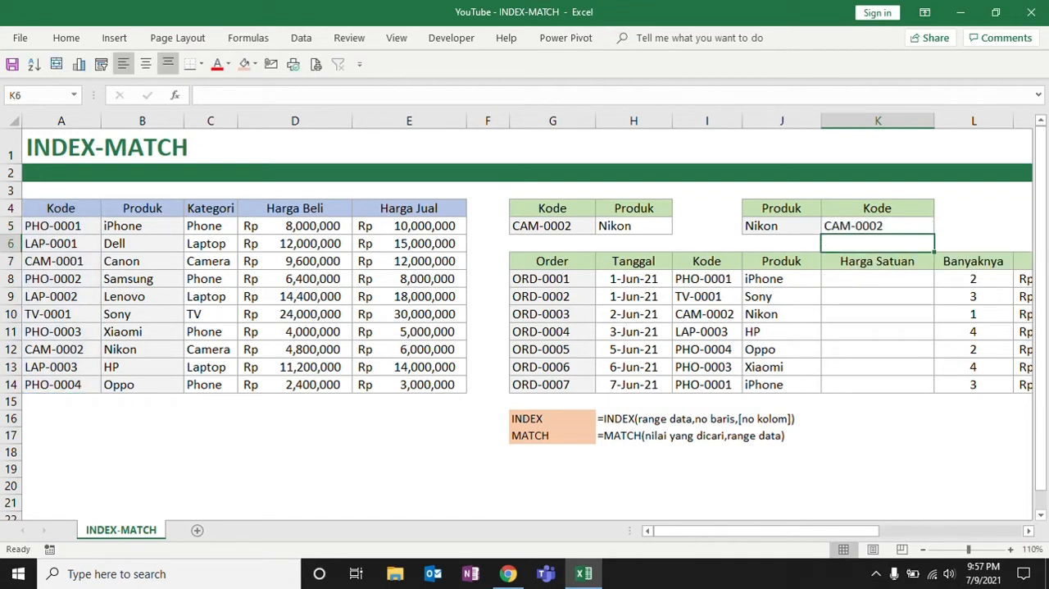
Check Nikon's row position within A4:A14 against the row-number argument of K5's INDEX formula
{"action": "left_click", "coordinate": [10, 350]}
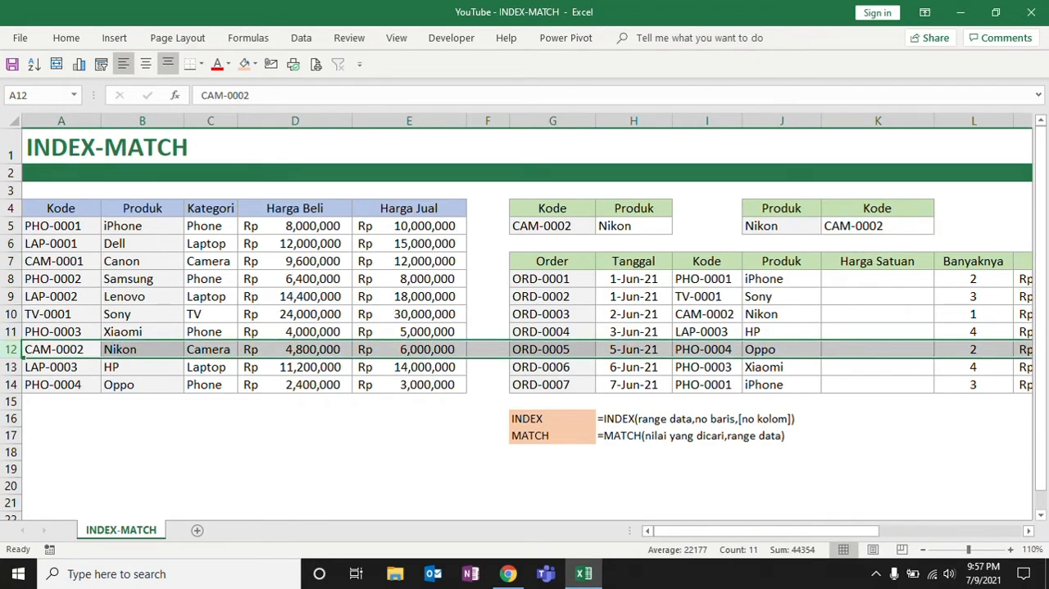
{"action": "left_click_drag", "start_coordinate": [59, 209], "coordinate": [54, 382]}
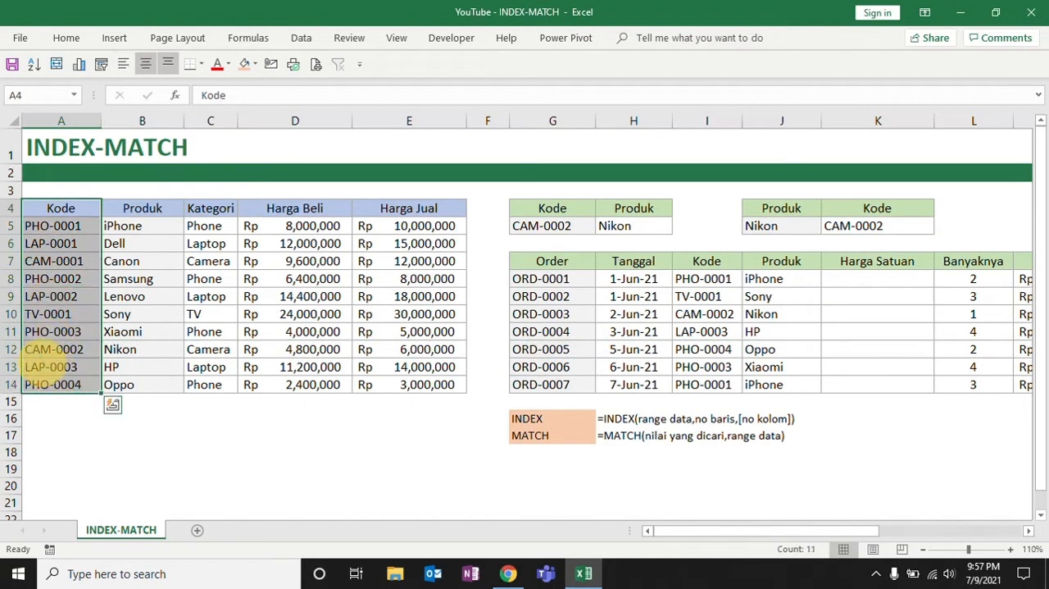
{"action": "left_click", "coordinate": [41, 349]}
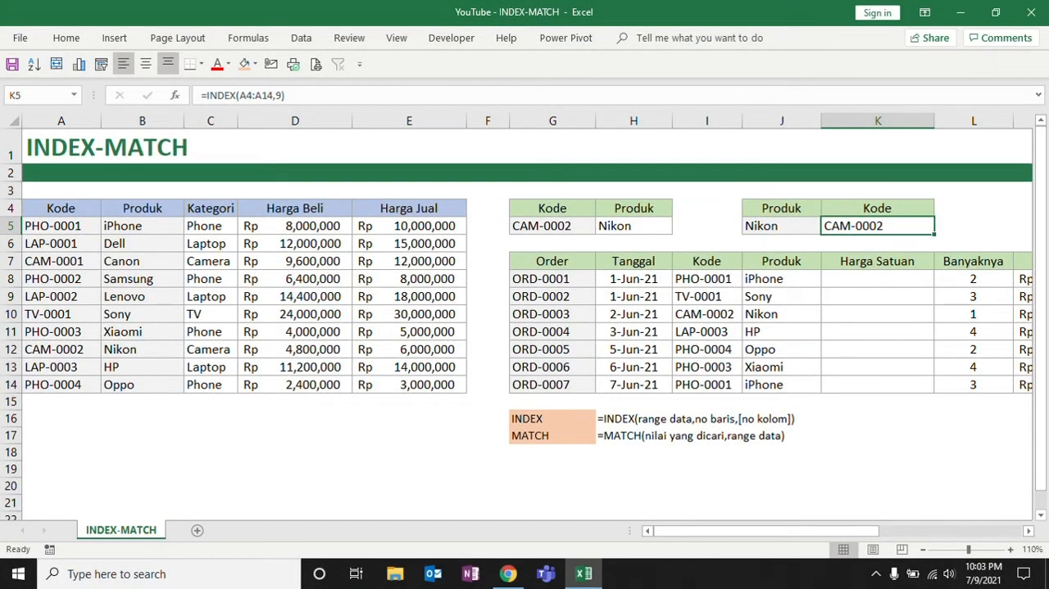
{"action": "left_click", "coordinate": [283, 95]}
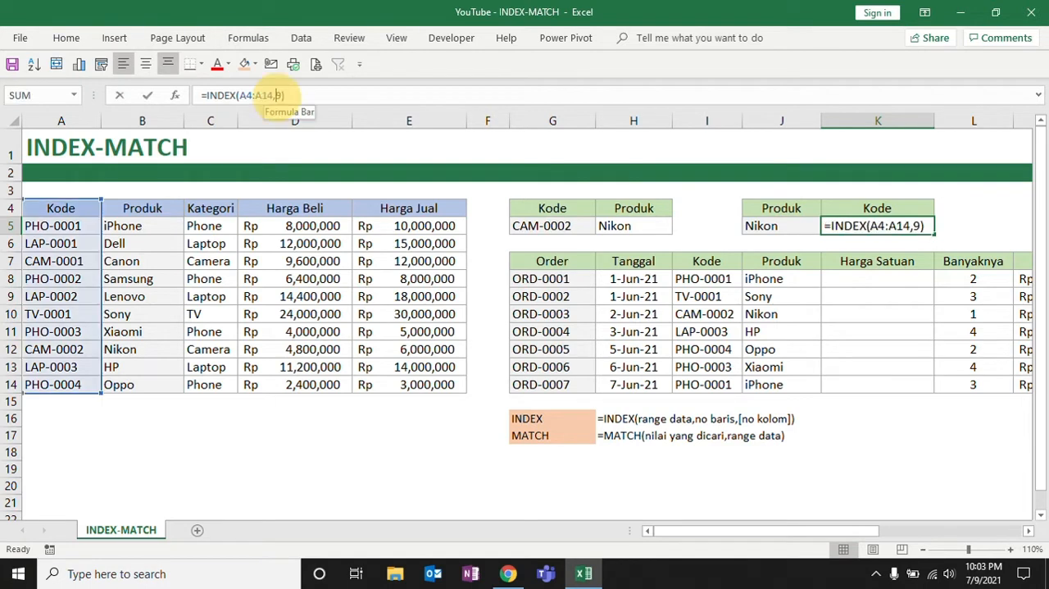
{"action": "double_click", "coordinate": [278, 96]}
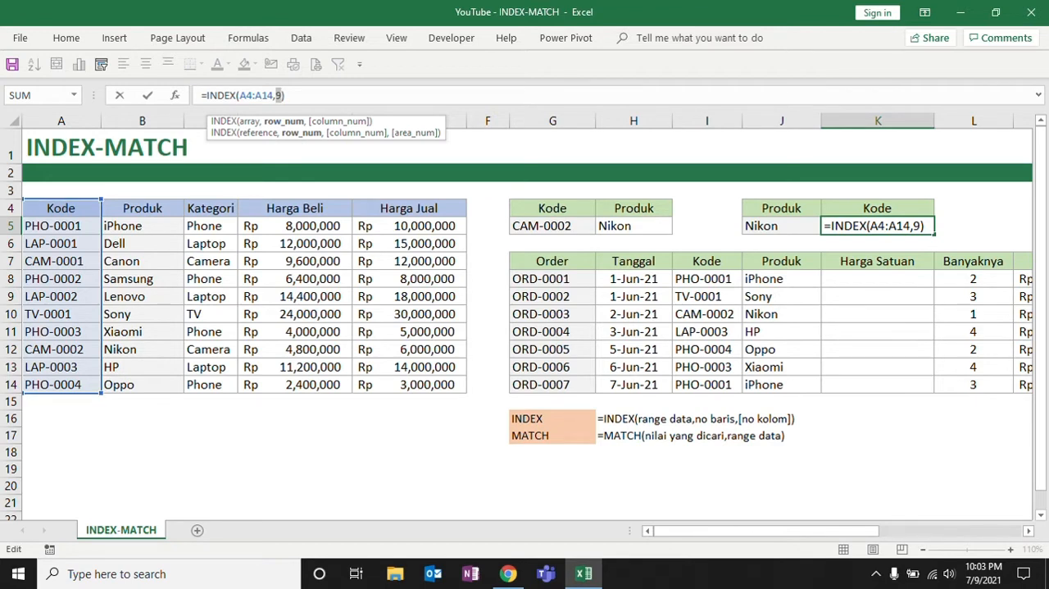
{"action": "key", "text": "ctrl+Return"}
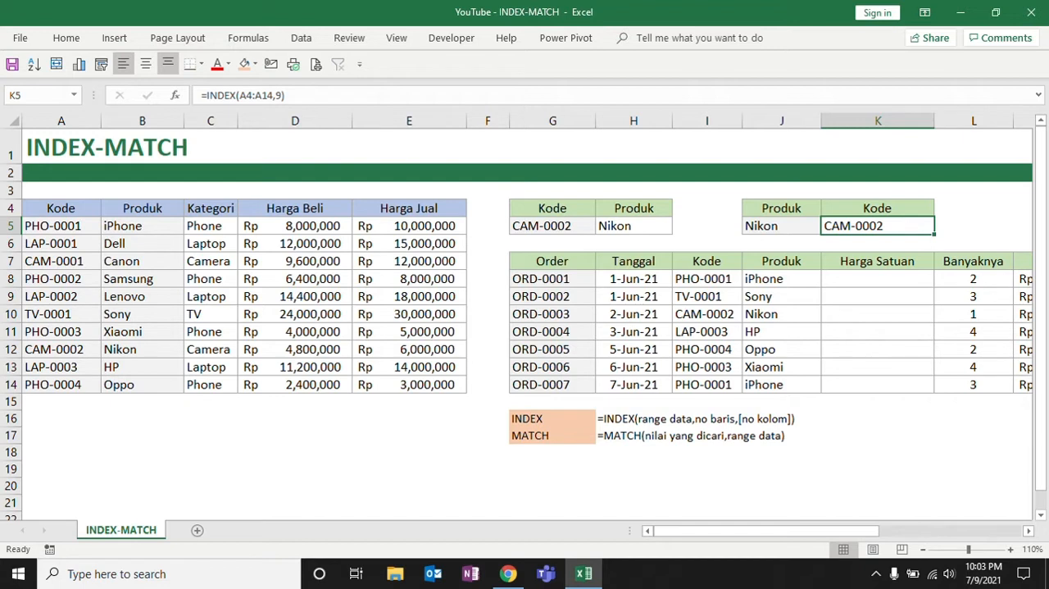
Review the Produk lookup value in J5 and the MATCH syntax note in H17
{"action": "left_click", "coordinate": [781, 225]}
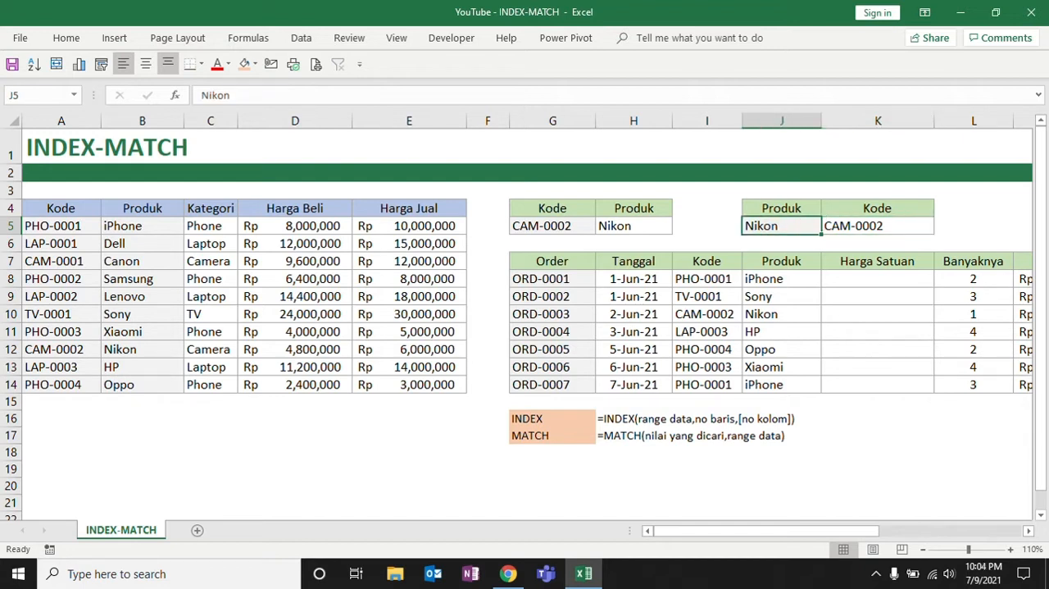
{"action": "left_click_drag", "start_coordinate": [781, 208], "coordinate": [778, 230]}
{"action": "left_click", "coordinate": [861, 225]}
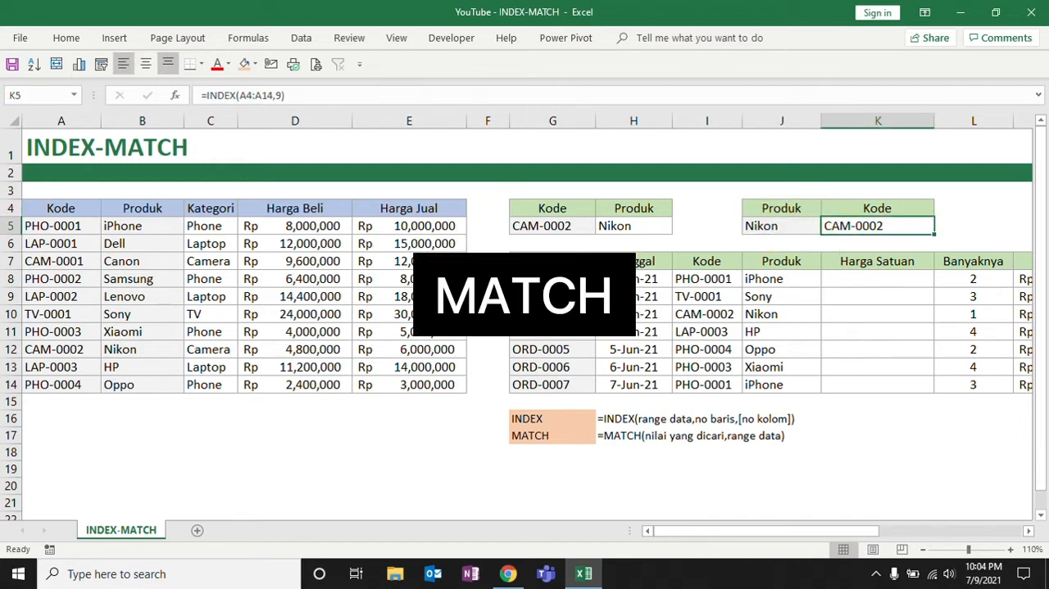
{"action": "left_click_drag", "start_coordinate": [631, 435], "coordinate": [742, 437]}
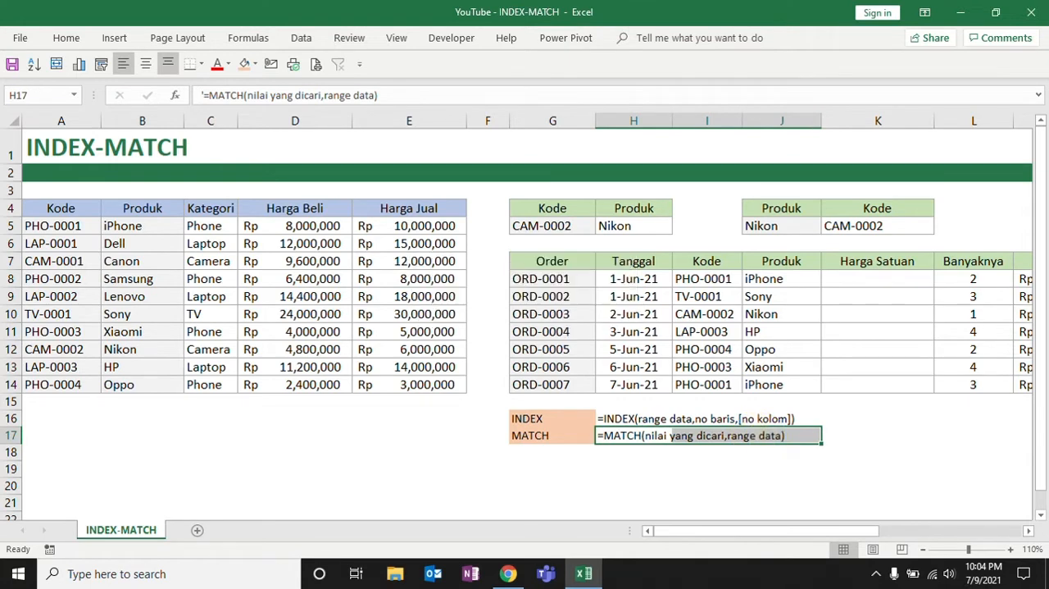
{"action": "left_click", "coordinate": [634, 451]}
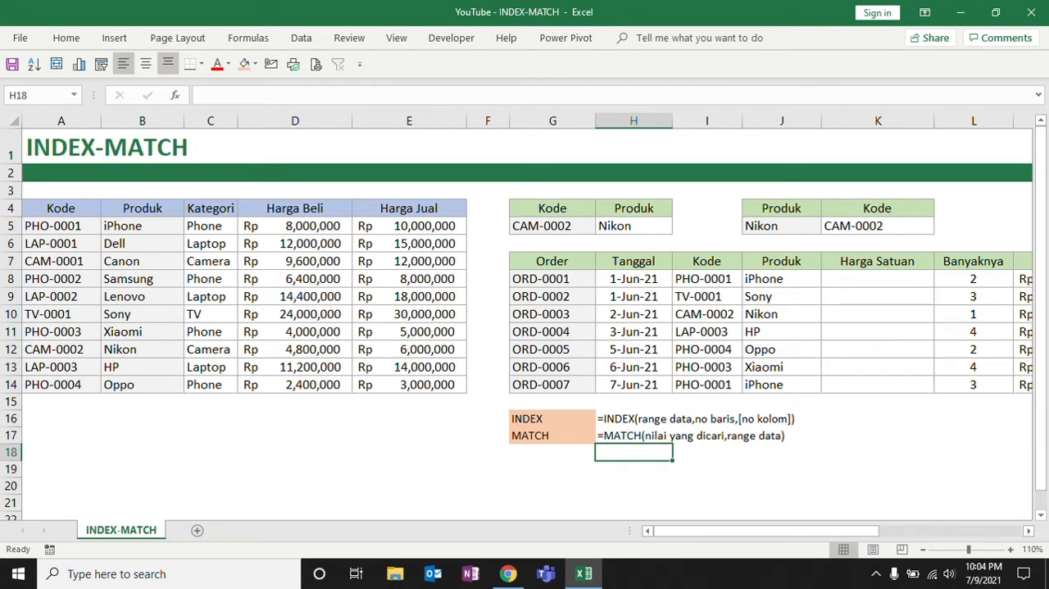
{"action": "left_click_drag", "start_coordinate": [636, 435], "coordinate": [779, 438]}
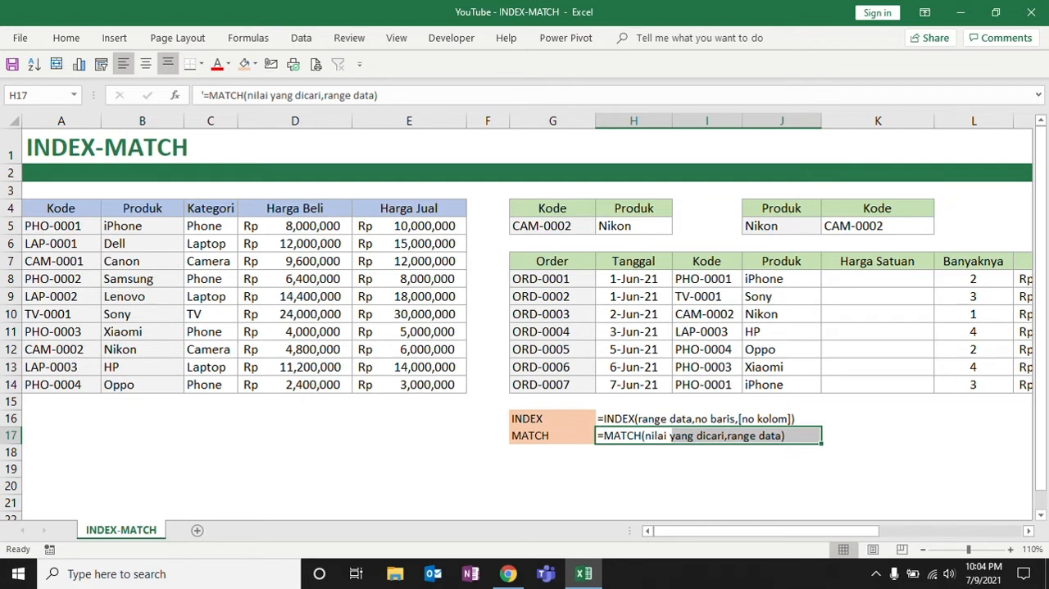
Replace the fixed row number in K5's INDEX formula with MATCH(J5,B4:B14)
{"action": "left_click", "coordinate": [850, 229]}
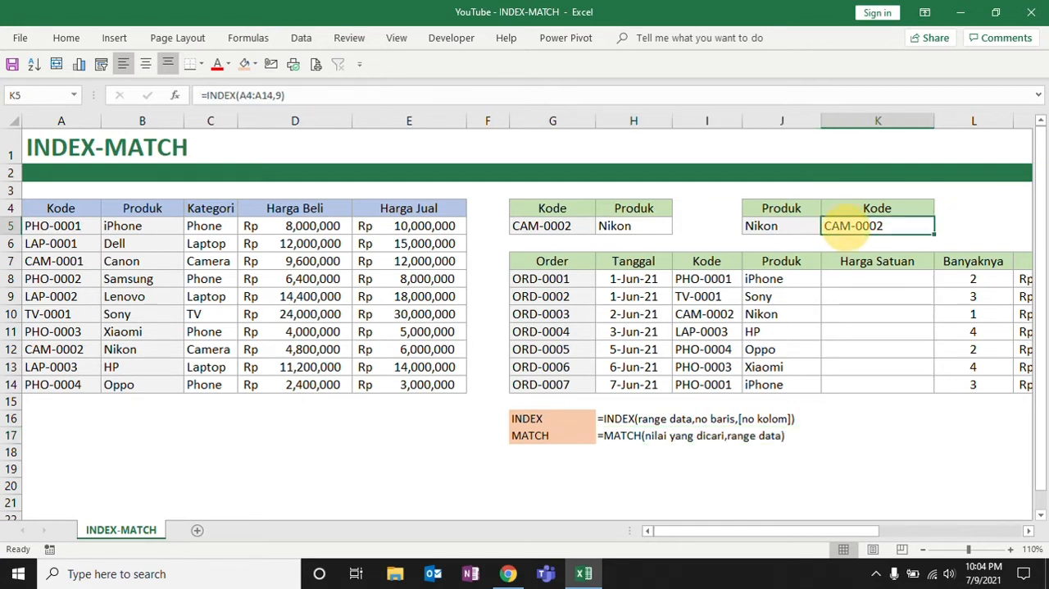
{"action": "left_click", "coordinate": [280, 95]}
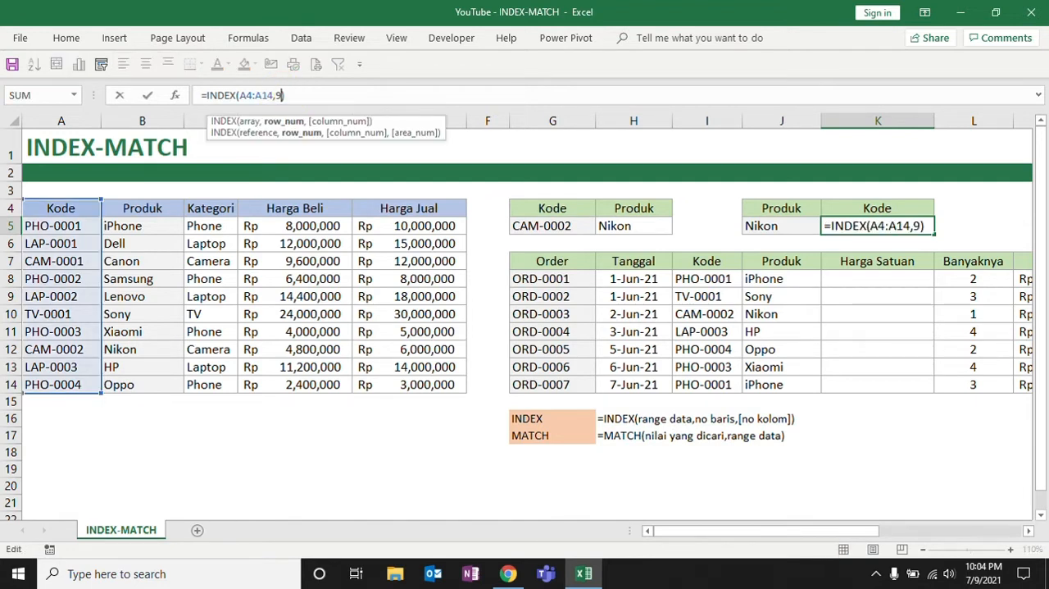
{"action": "key", "text": "BackSpace"}
{"action": "type", "text": "mat"}
{"action": "type", "text": "ch("}
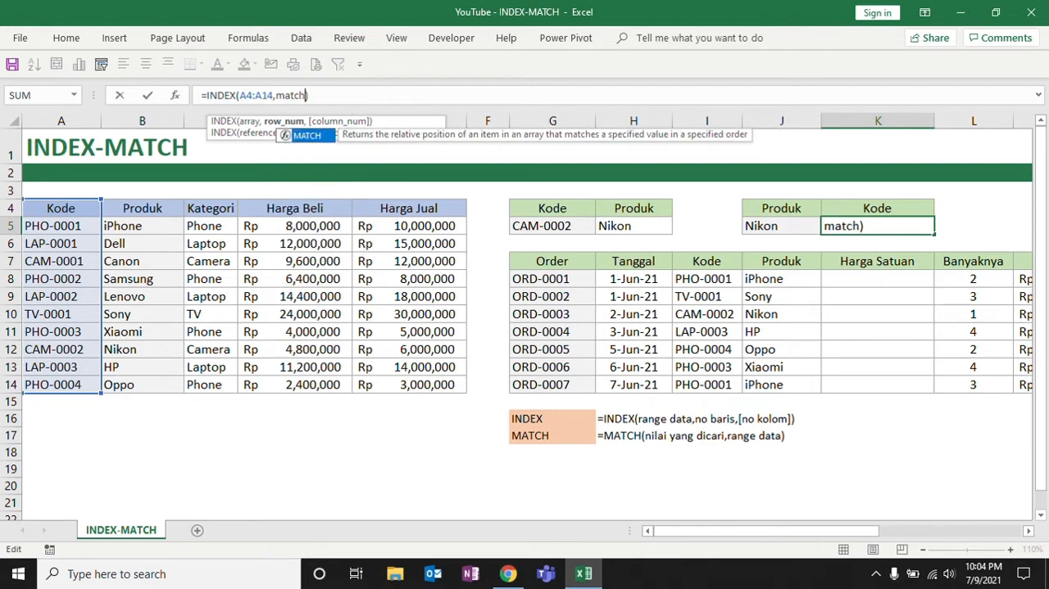
{"action": "type", "text": ")"}
{"action": "key", "text": "Left"}
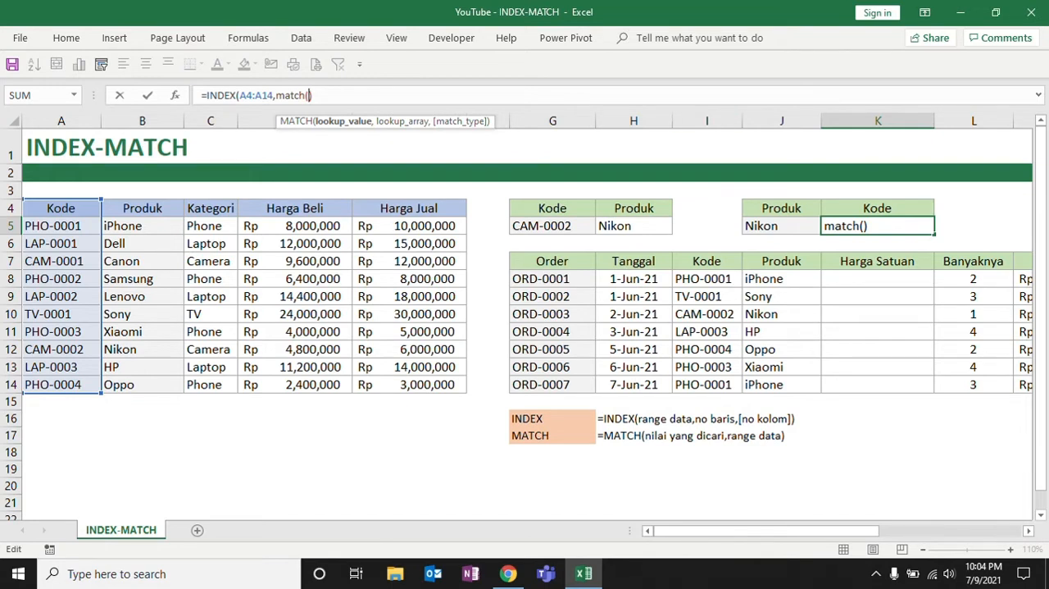
{"action": "left_click", "coordinate": [765, 227]}
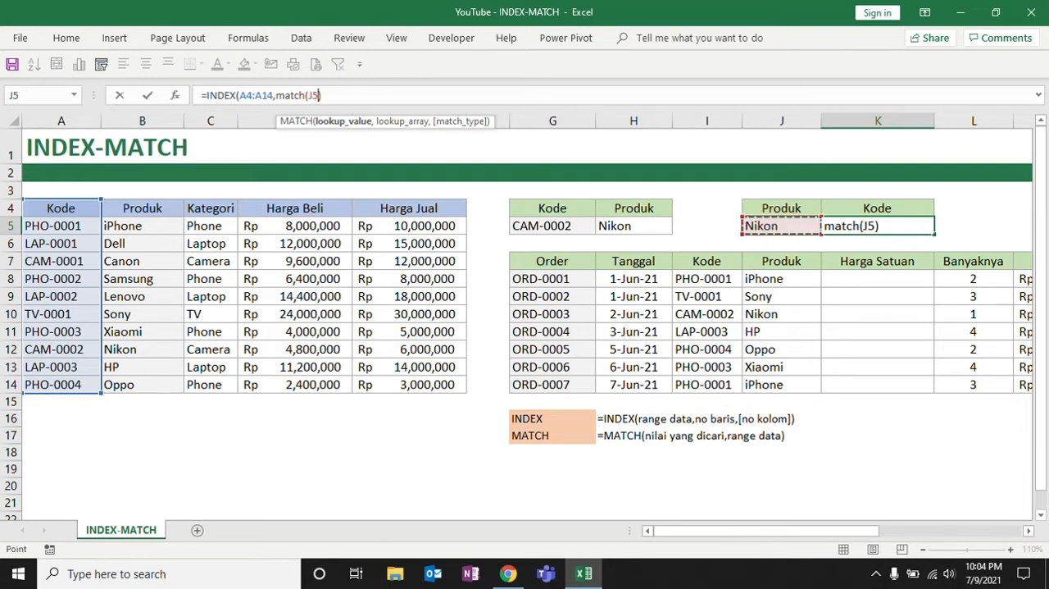
{"action": "type", "text": ","}
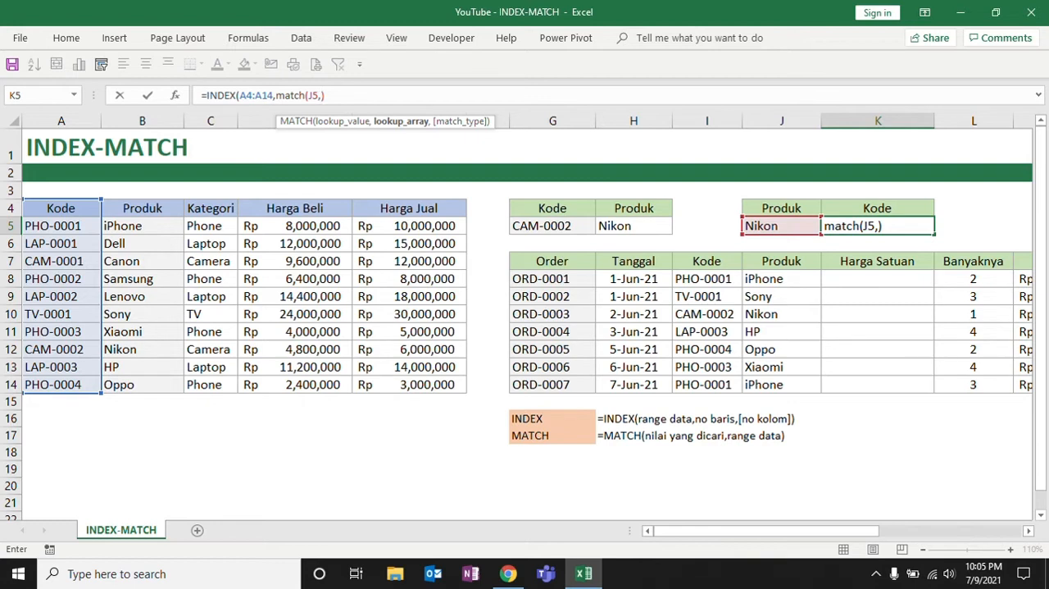
{"action": "left_click_drag", "start_coordinate": [134, 207], "coordinate": [136, 386]}
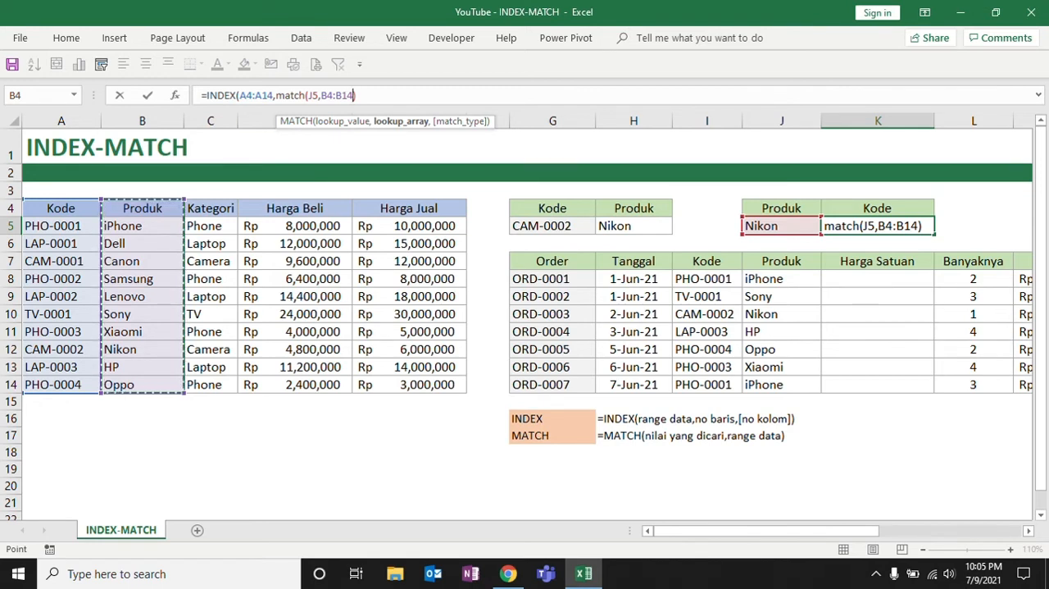
{"action": "type", "text": ")"}
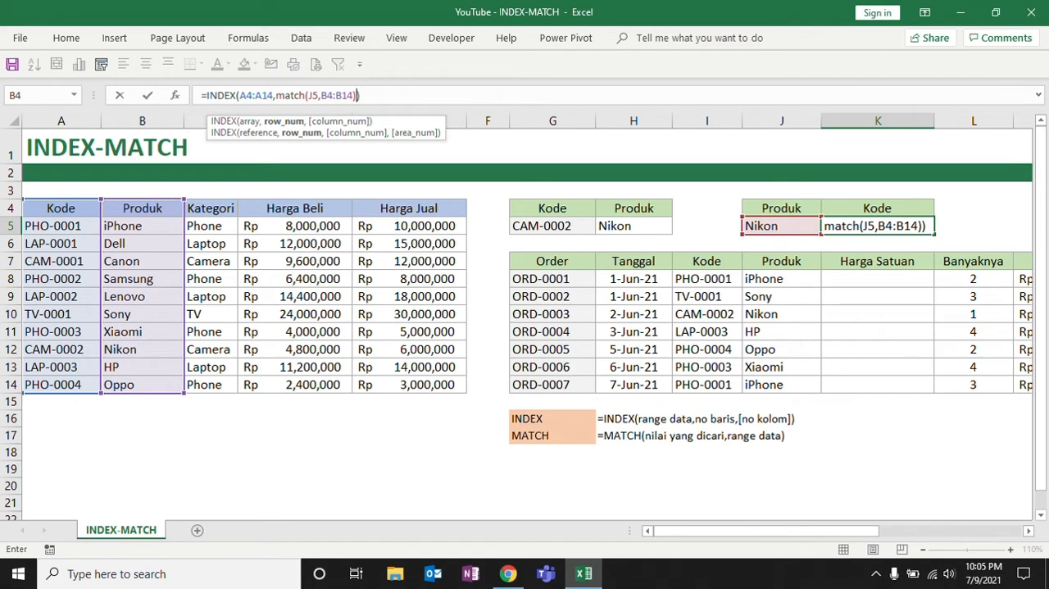
{"action": "key", "text": "Return"}
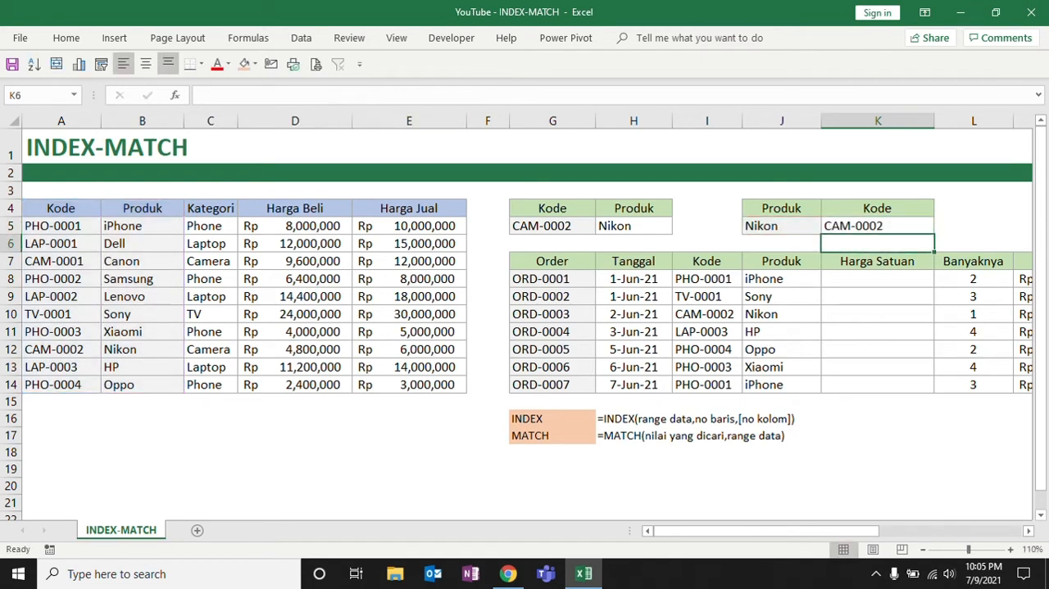
Review K5's INDEX-MATCH formula and its lookup cell J5, and select K8, the first Harga Satuan cell
{"action": "left_click", "coordinate": [878, 226]}
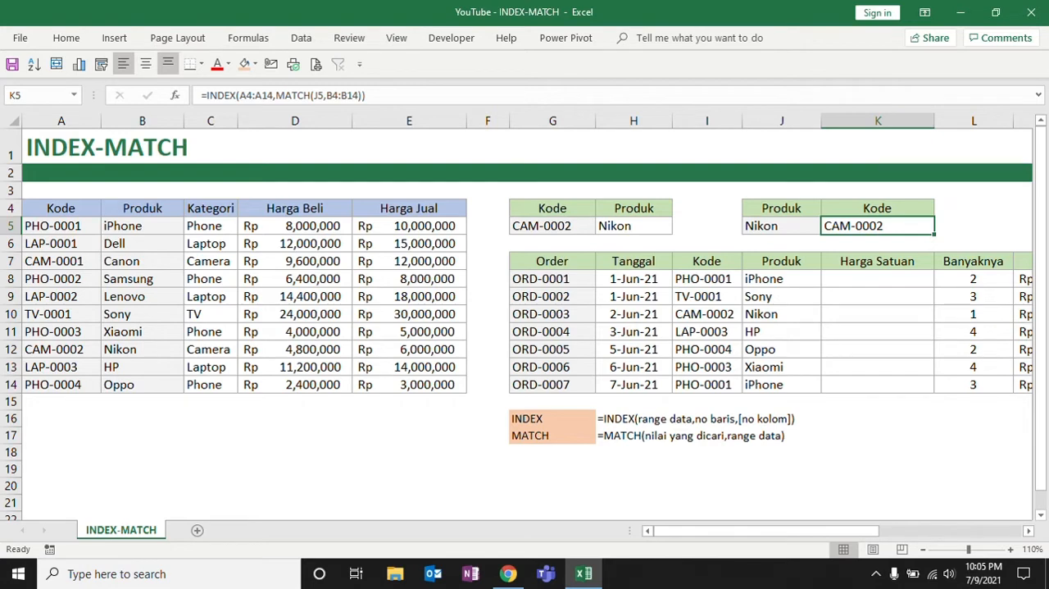
{"action": "left_click", "coordinate": [787, 225]}
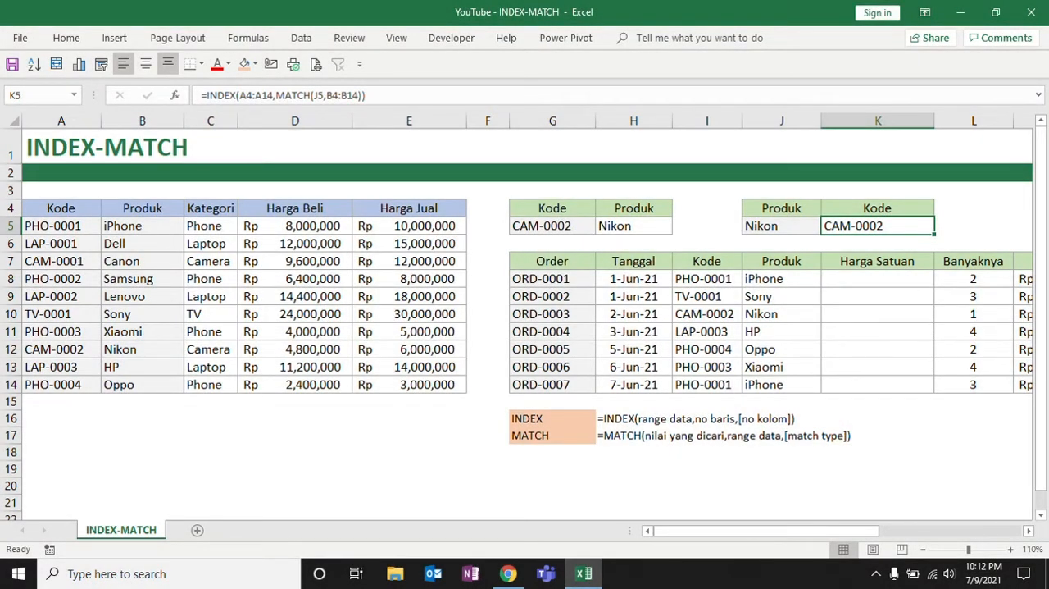
{"action": "left_click", "coordinate": [853, 280]}
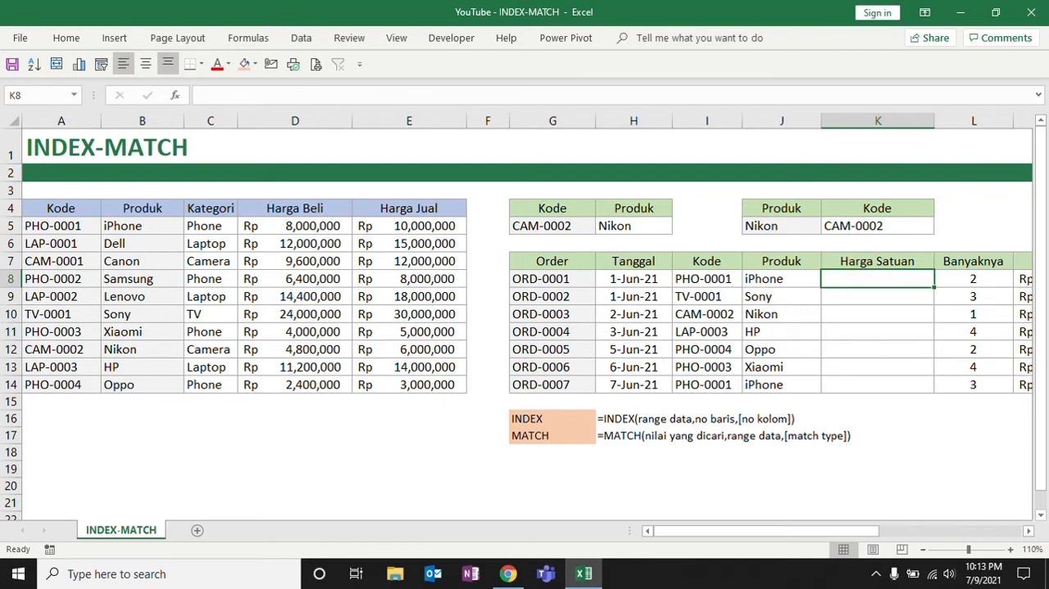
Review the order table's Harga Satuan and Kode columns and the product table's Harga Jual column
{"action": "left_click_drag", "start_coordinate": [878, 260], "coordinate": [878, 386]}
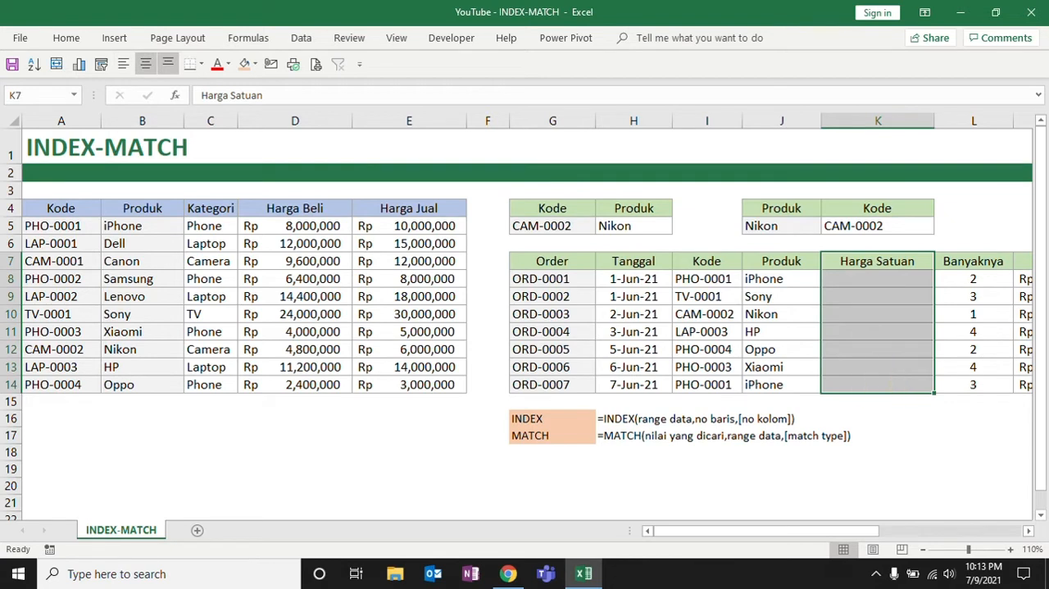
{"action": "left_click_drag", "start_coordinate": [707, 261], "coordinate": [703, 384]}
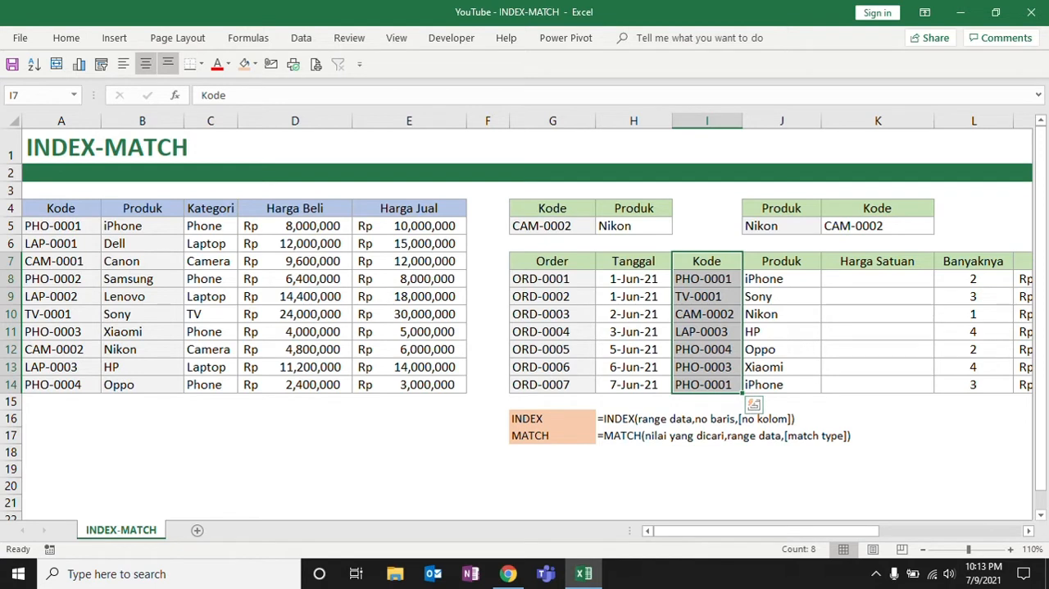
{"action": "left_click", "coordinate": [853, 281]}
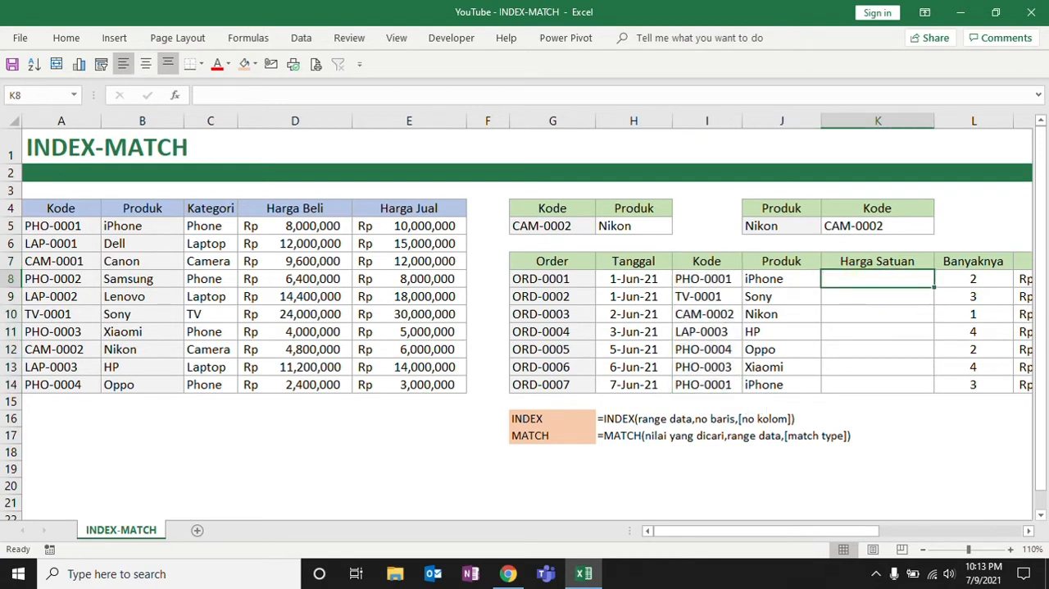
{"action": "left_click_drag", "start_coordinate": [533, 261], "coordinate": [910, 381]}
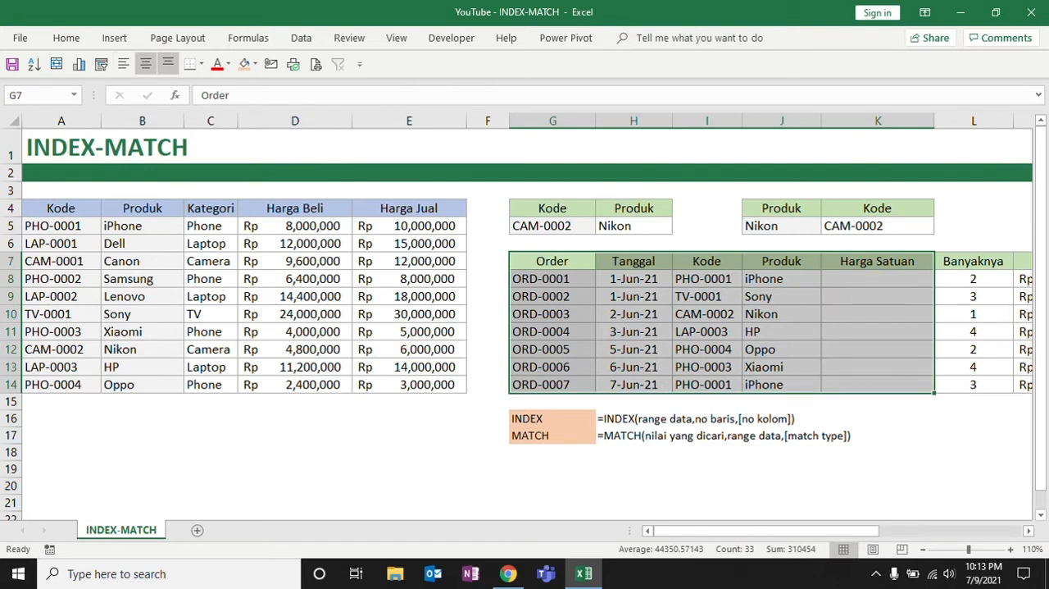
{"action": "left_click_drag", "start_coordinate": [409, 208], "coordinate": [428, 381]}
Start an INDEX formula in K8 with the Harga Jual range E4:E14 as its array
{"action": "left_click", "coordinate": [849, 279]}
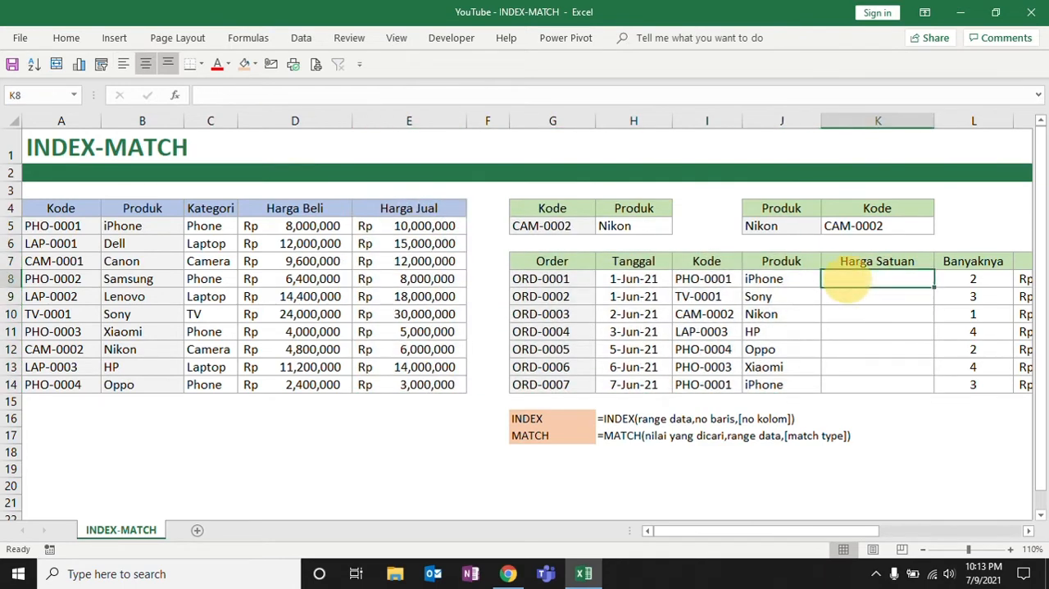
{"action": "type", "text": "="}
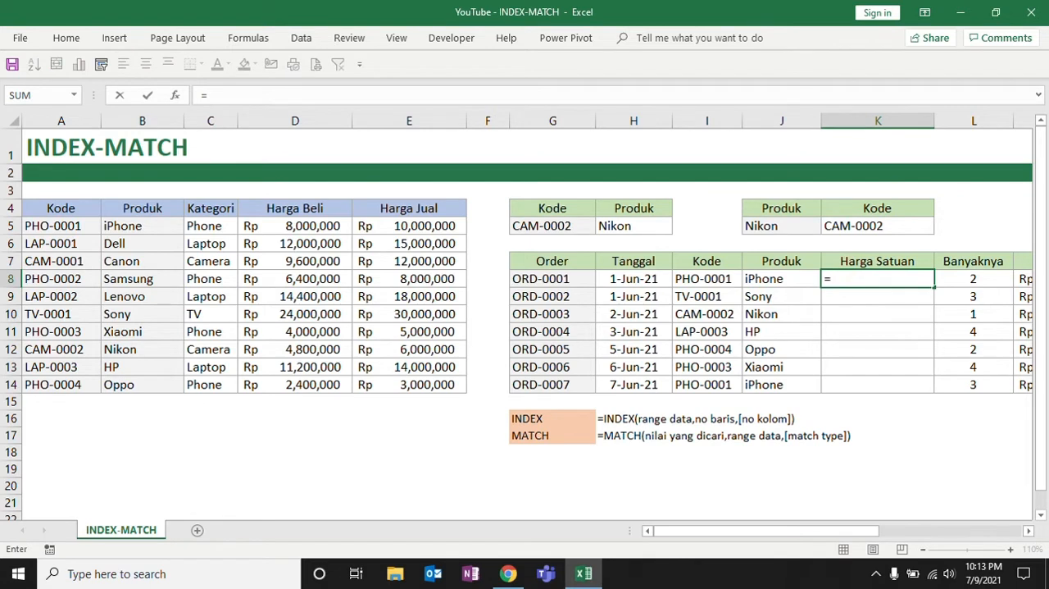
{"action": "type", "text": "index("}
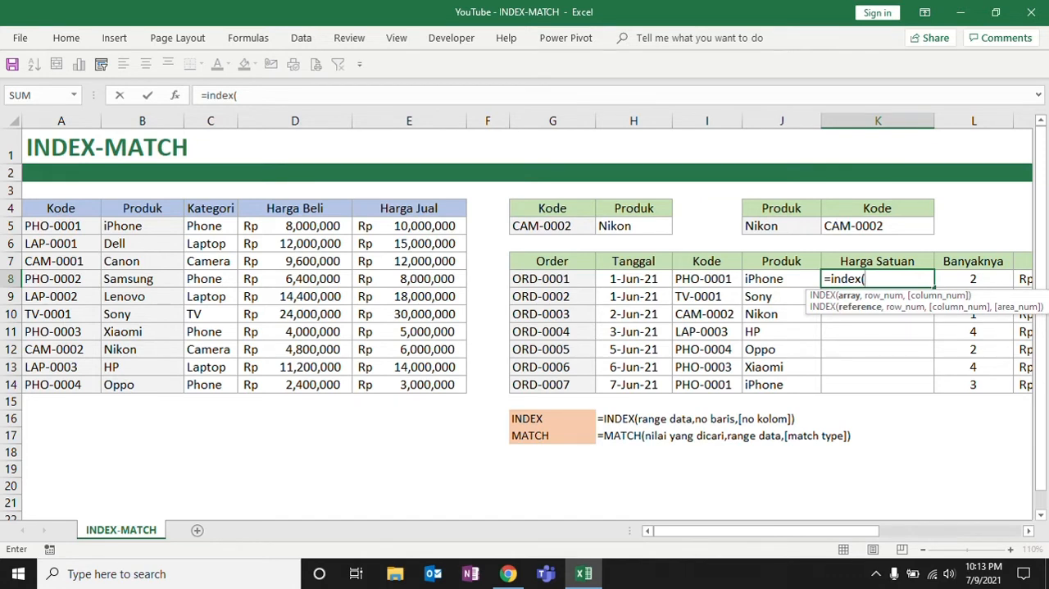
{"action": "left_click_drag", "start_coordinate": [409, 208], "coordinate": [410, 392]}
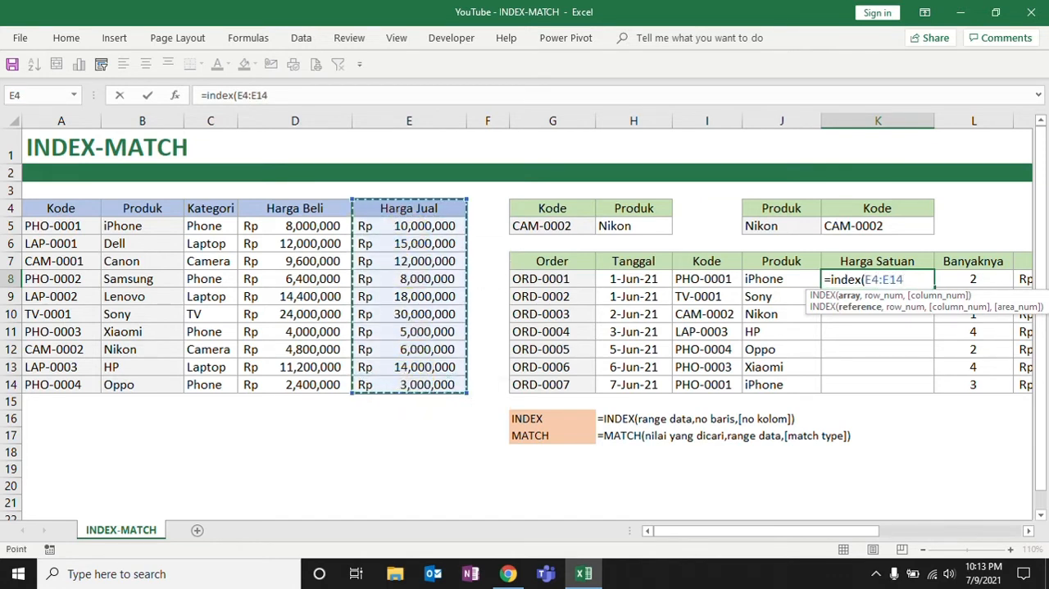
{"action": "type", "text": ","}
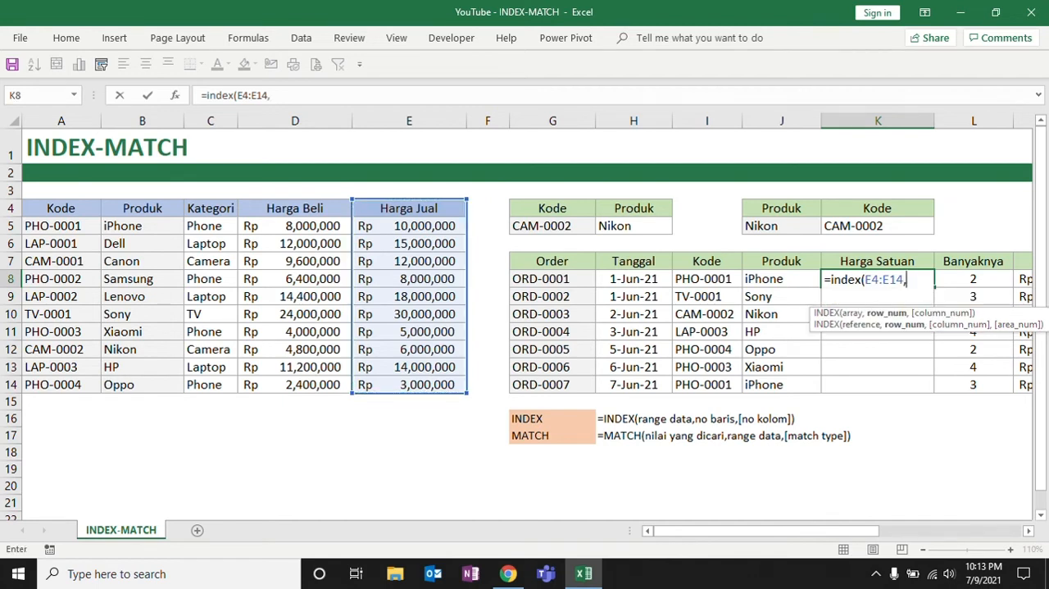
{"action": "type", "text": "mat"}
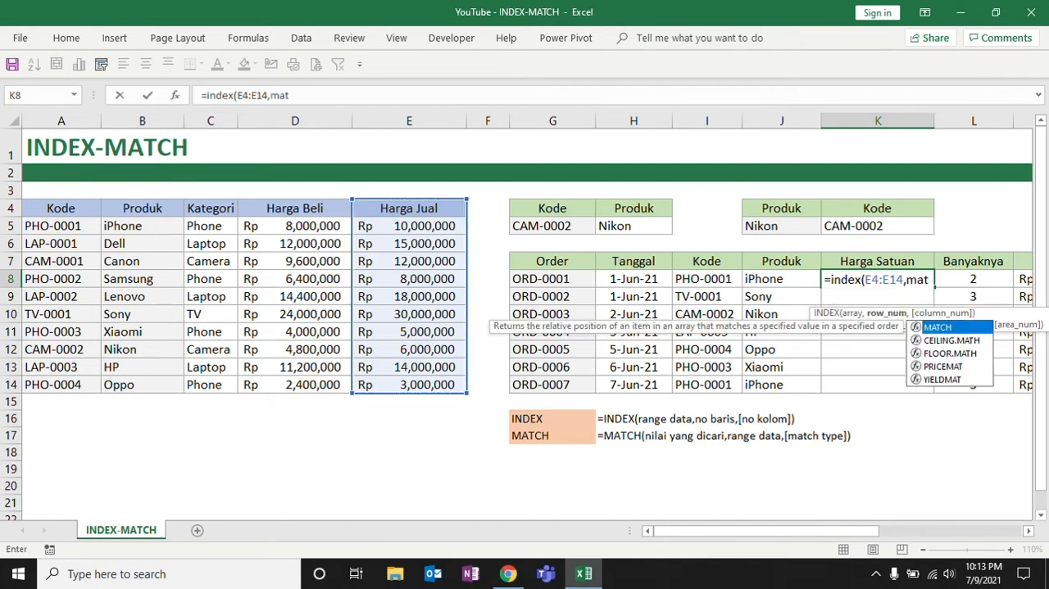
{"action": "type", "text": "ch("}
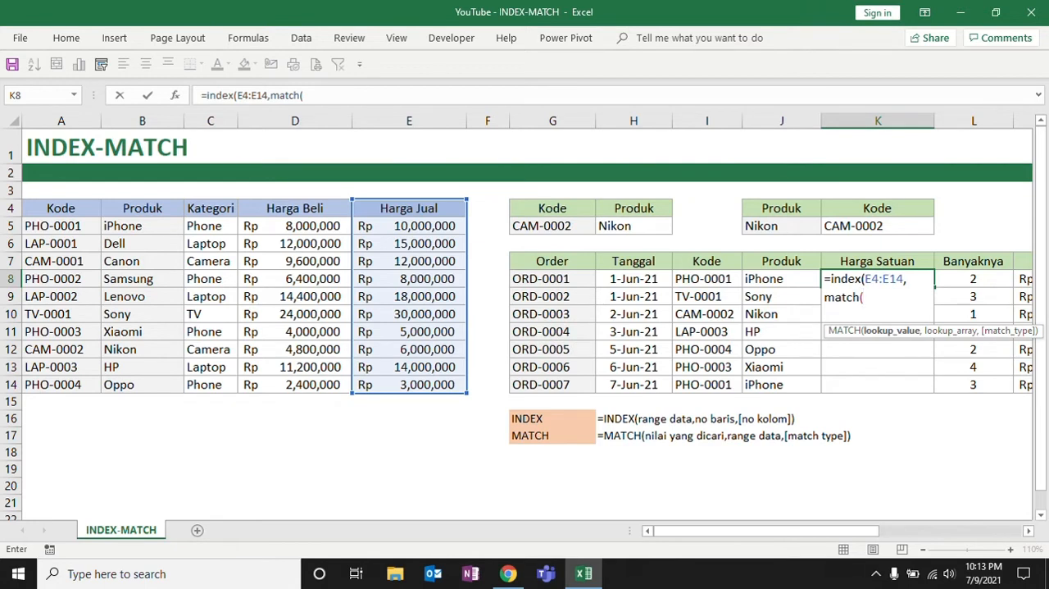
Complete K8's INDEX formula with MATCH(I8,A4:A14) as its row number
{"action": "left_click", "coordinate": [707, 280]}
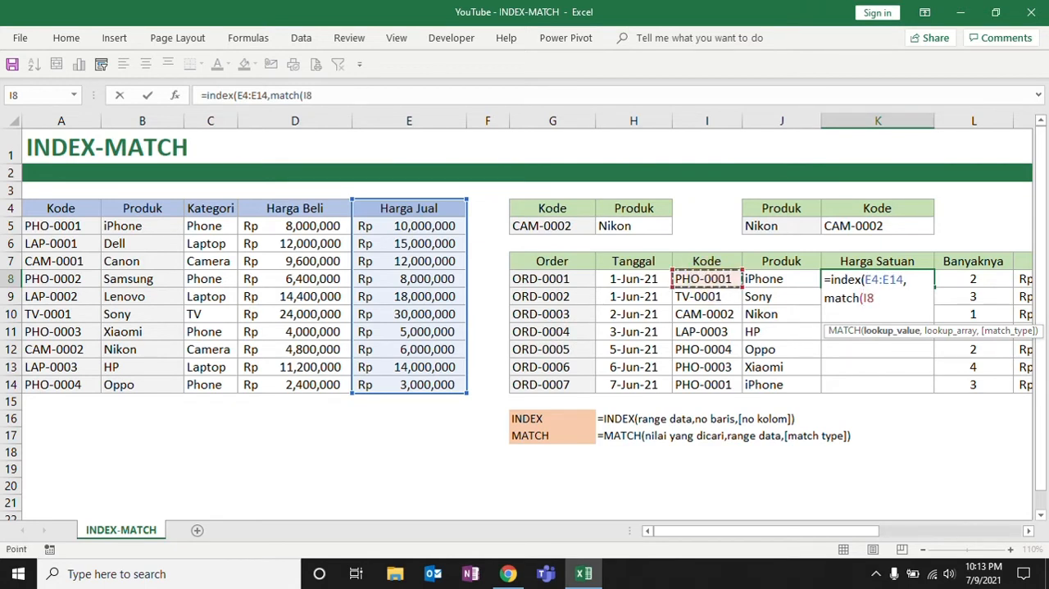
{"action": "type", "text": ","}
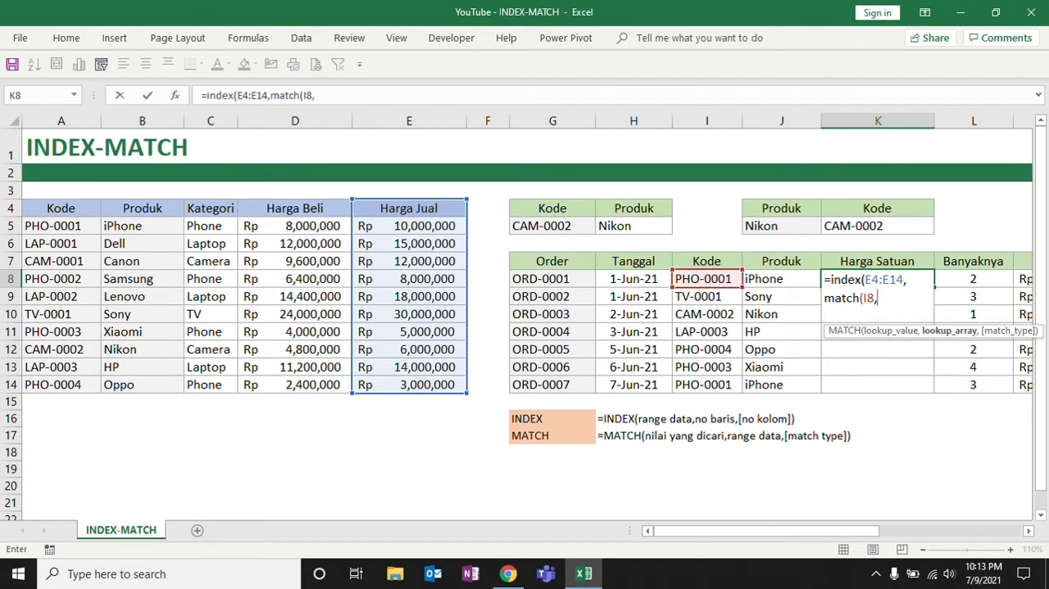
{"action": "left_click_drag", "start_coordinate": [62, 208], "coordinate": [66, 387]}
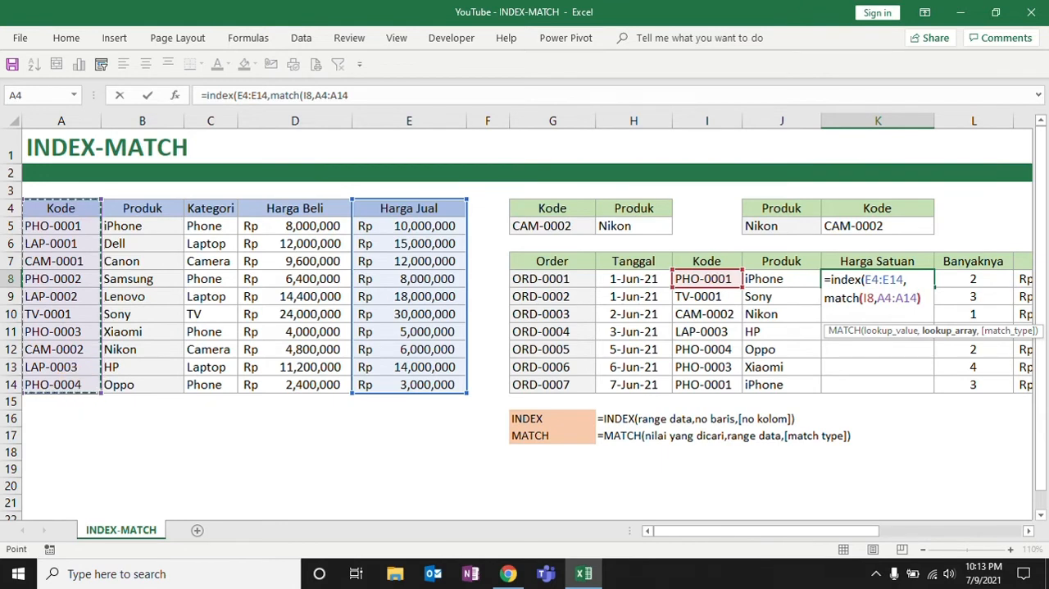
{"action": "type", "text": "))"}
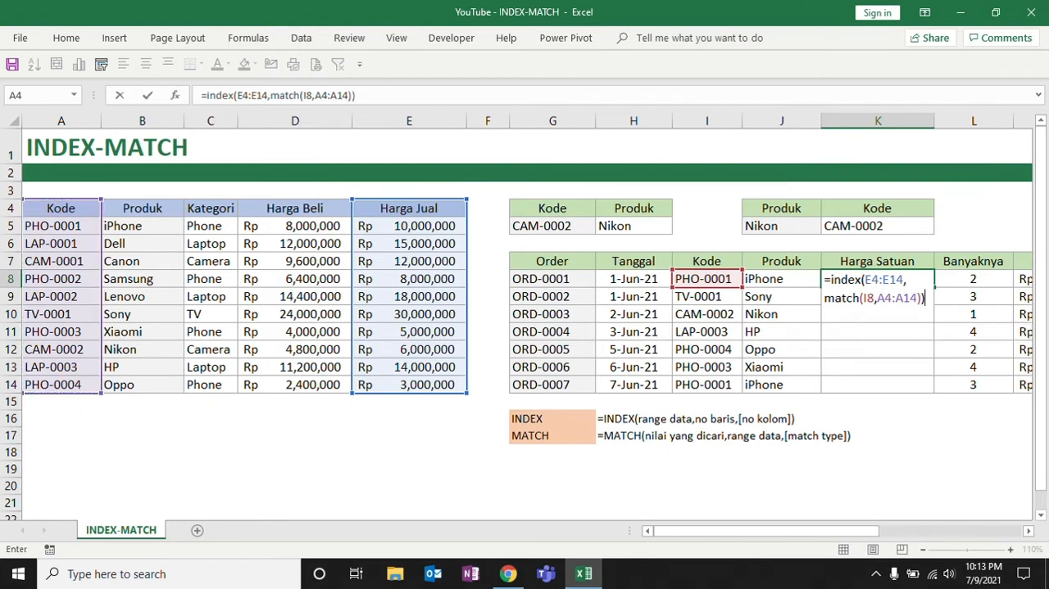
{"action": "key", "text": "Return"}
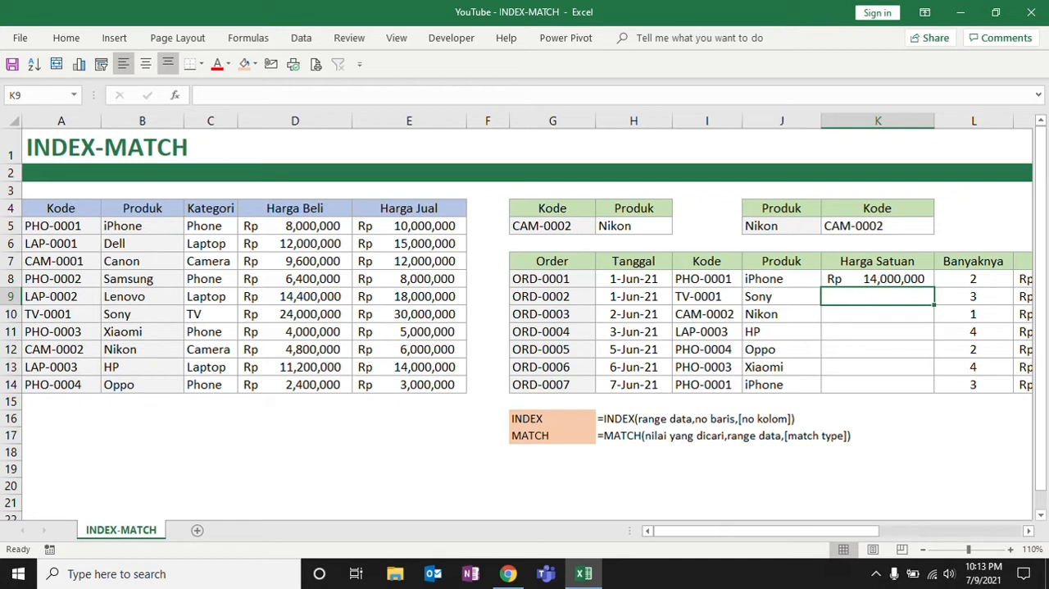
Compare K8's iPhone price with product table row 5, and review K5's formula and the MATCH syntax note in H17
{"action": "left_click_drag", "start_coordinate": [697, 279], "coordinate": [844, 283]}
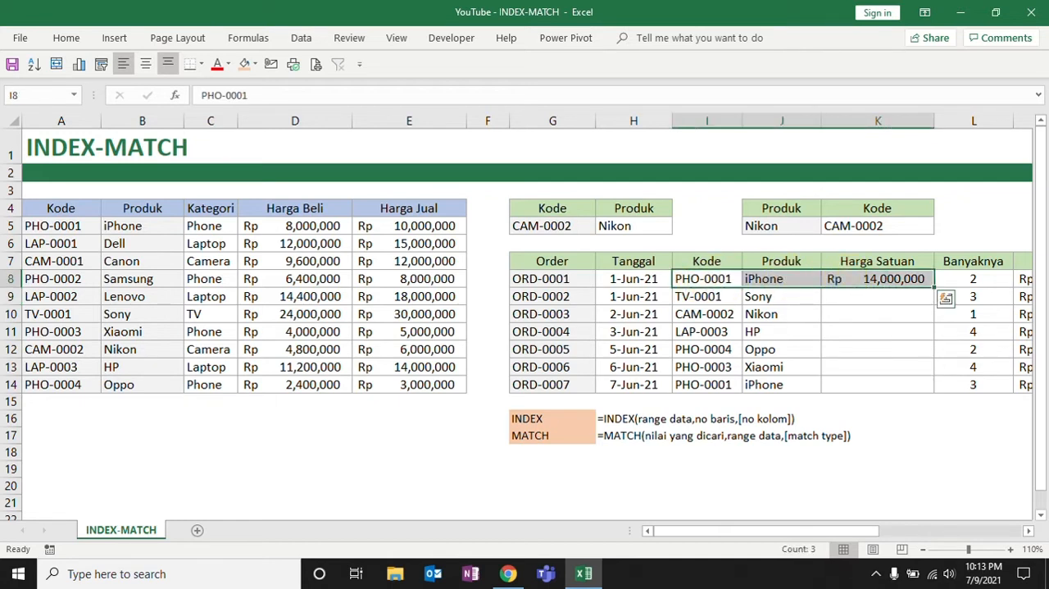
{"action": "left_click_drag", "start_coordinate": [33, 226], "coordinate": [426, 227]}
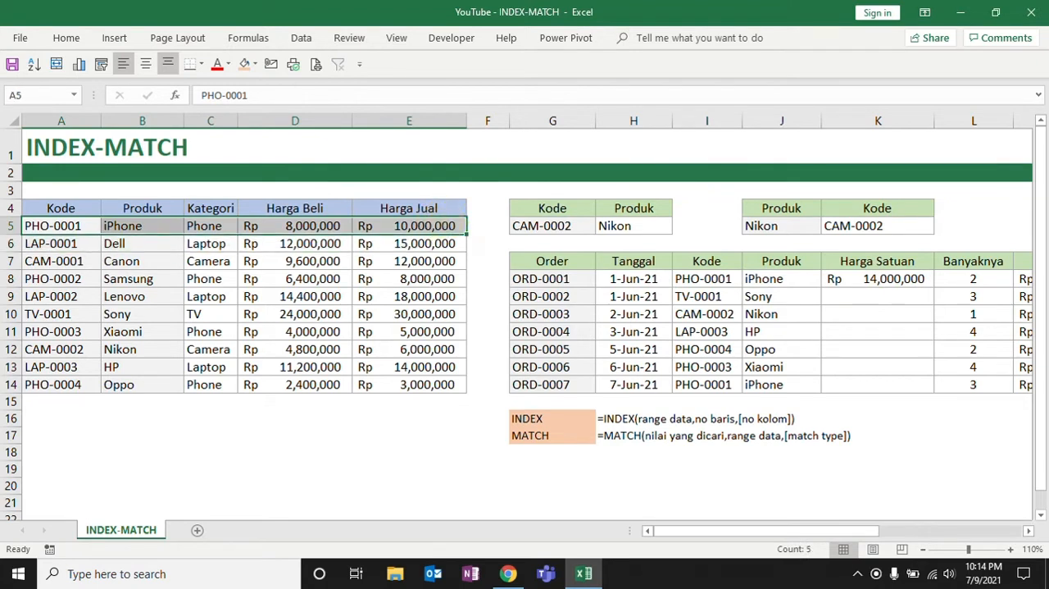
{"action": "left_click", "coordinate": [840, 282]}
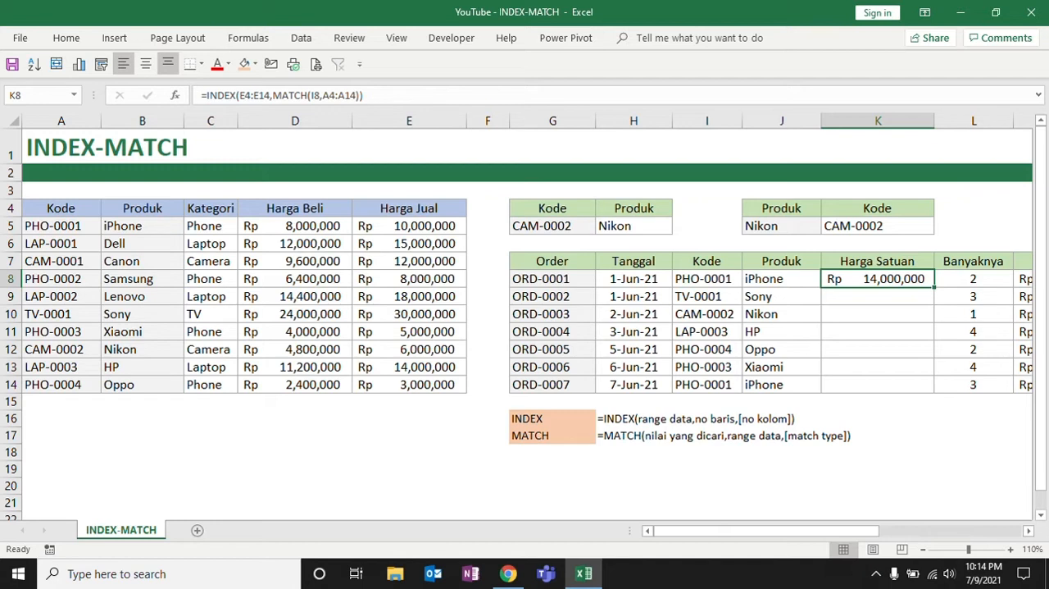
{"action": "left_click", "coordinate": [869, 226]}
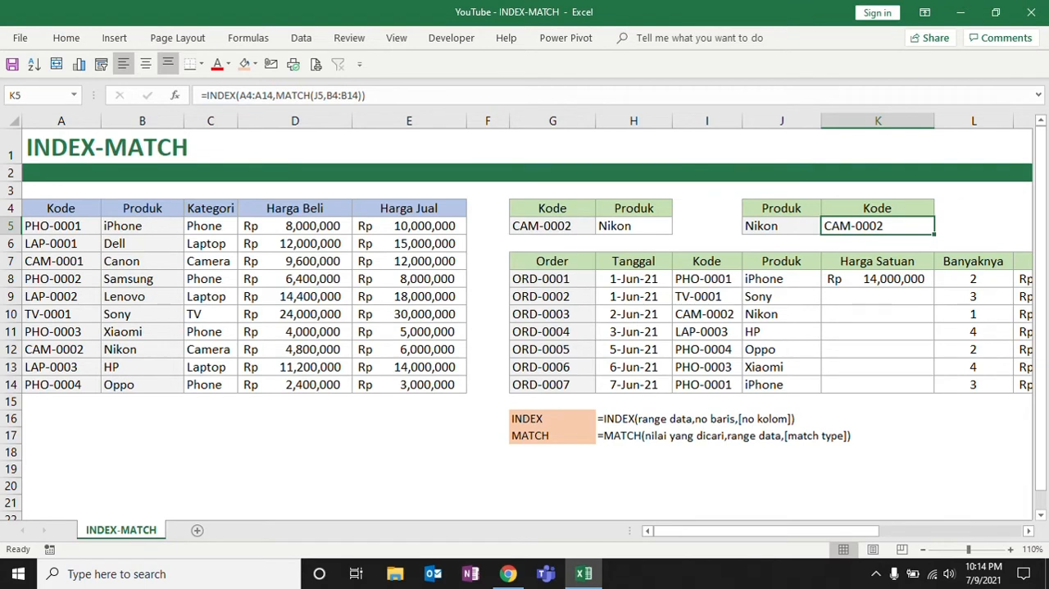
{"action": "left_click", "coordinate": [607, 433]}
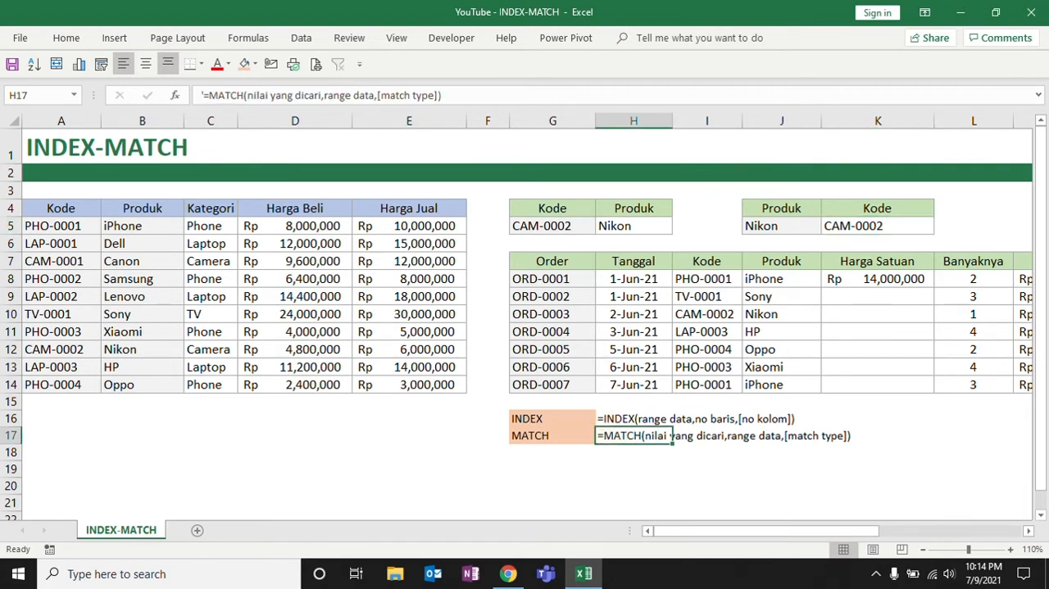
Add match type 0 (exact match) to the MATCH function in K8's formula
{"action": "left_click", "coordinate": [872, 276]}
{"action": "left_click", "coordinate": [356, 96]}
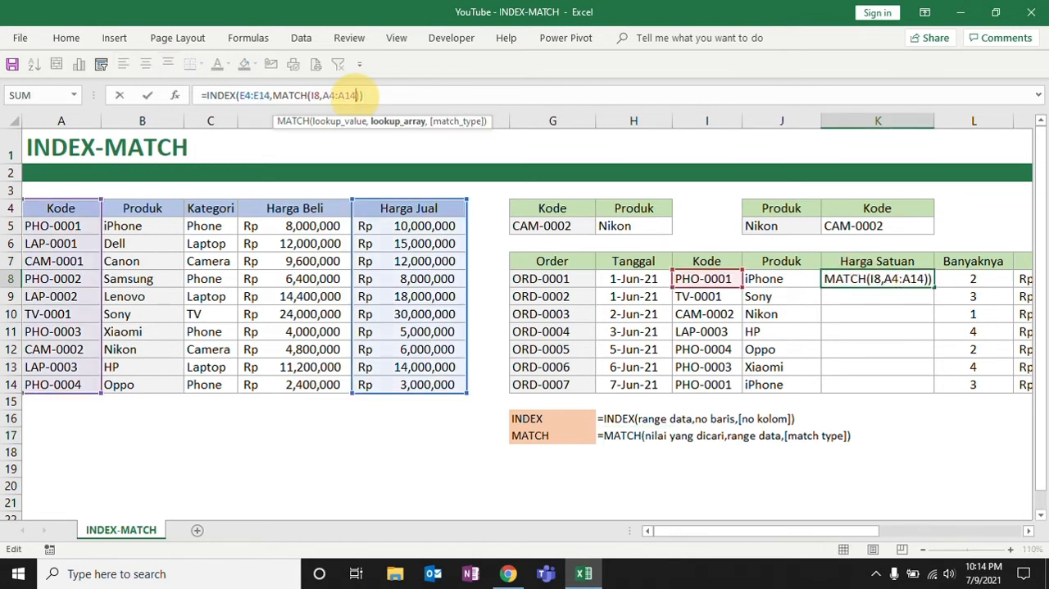
{"action": "type", "text": ","}
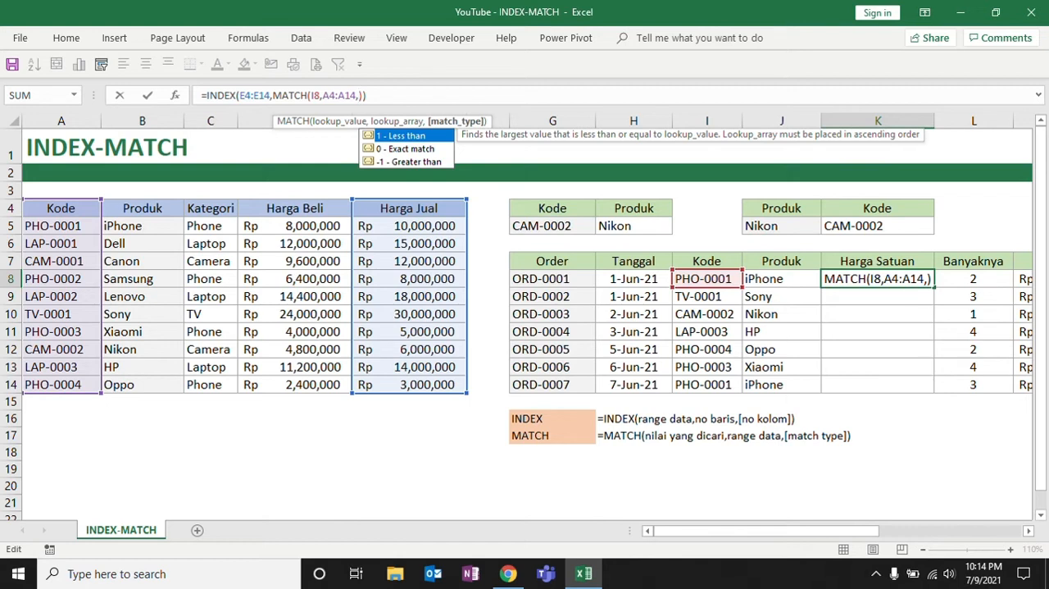
{"action": "type", "text": "0"}
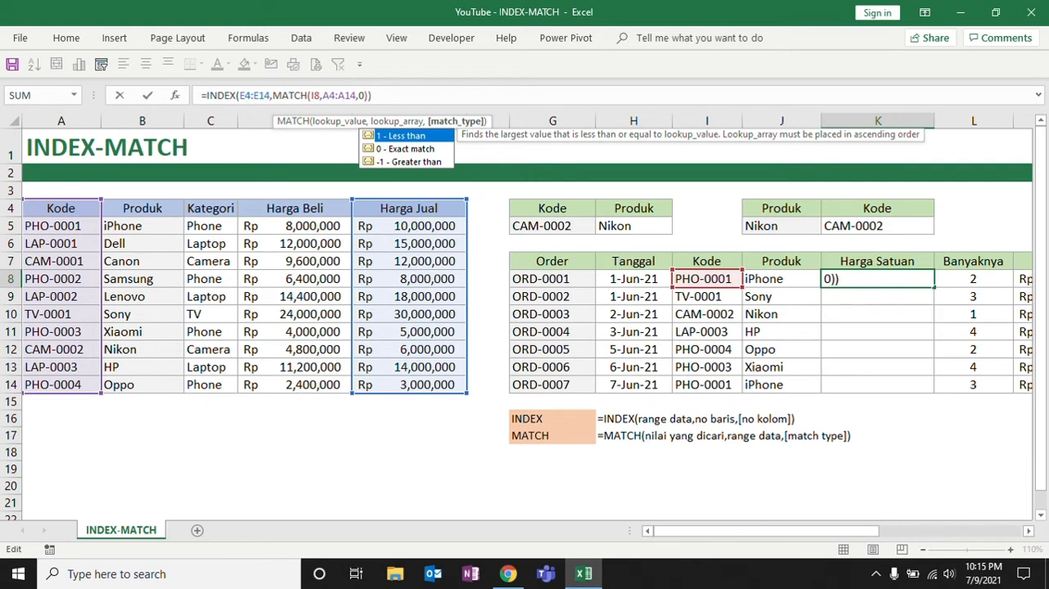
{"action": "key", "text": "Return"}
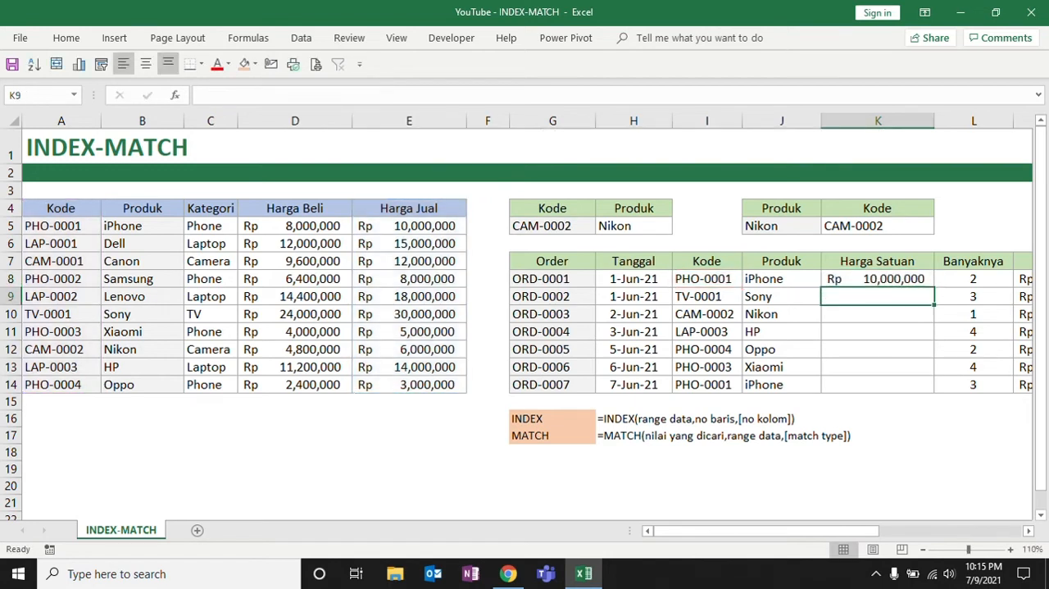
Check K8's price against Harga Jual, and make its formula's ranges absolute as $E$4:$E$14 and $A$4:$A$14
{"action": "left_click", "coordinate": [867, 281]}
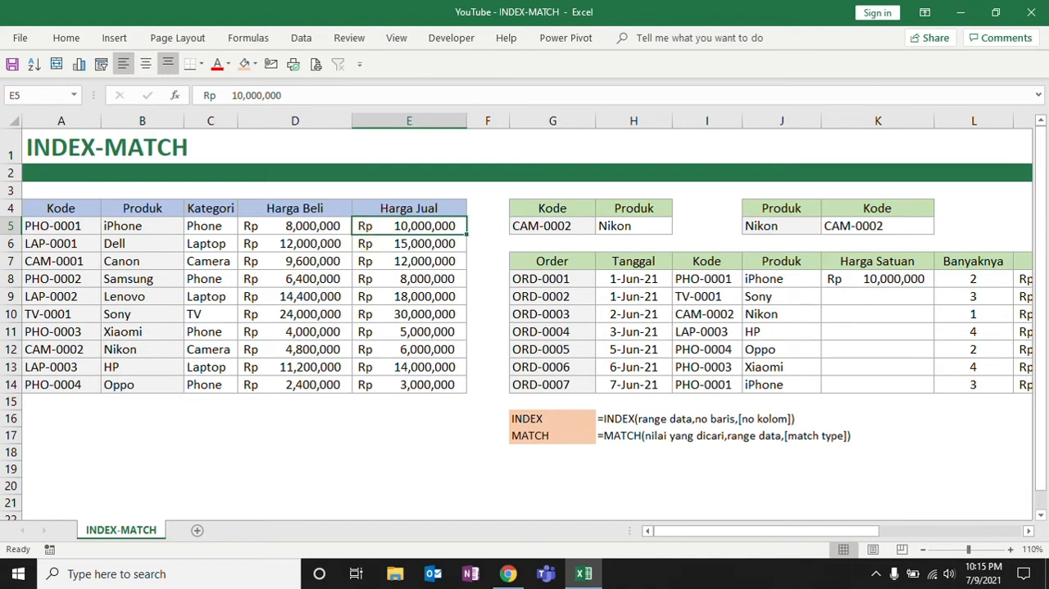
{"action": "left_click", "coordinate": [895, 278]}
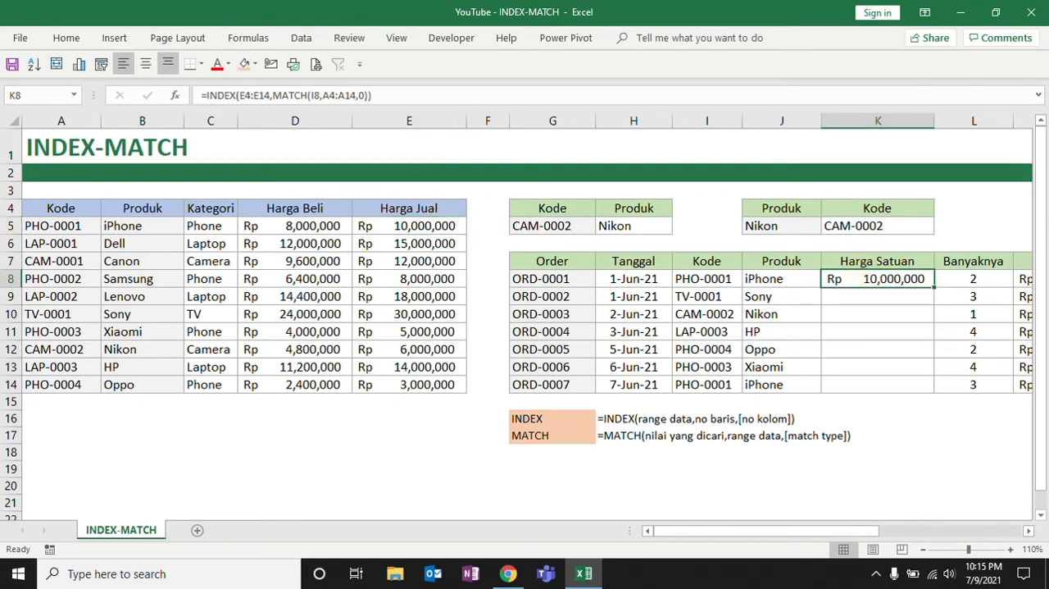
{"action": "left_click", "coordinate": [277, 95]}
{"action": "left_click_drag", "start_coordinate": [270, 95], "coordinate": [239, 95]}
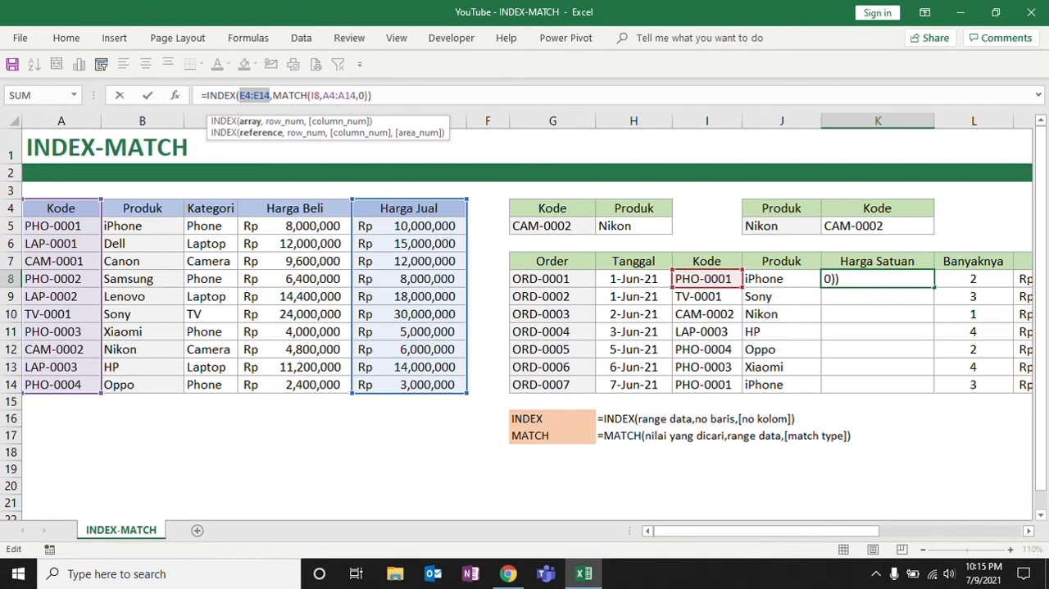
{"action": "key", "text": "F4"}
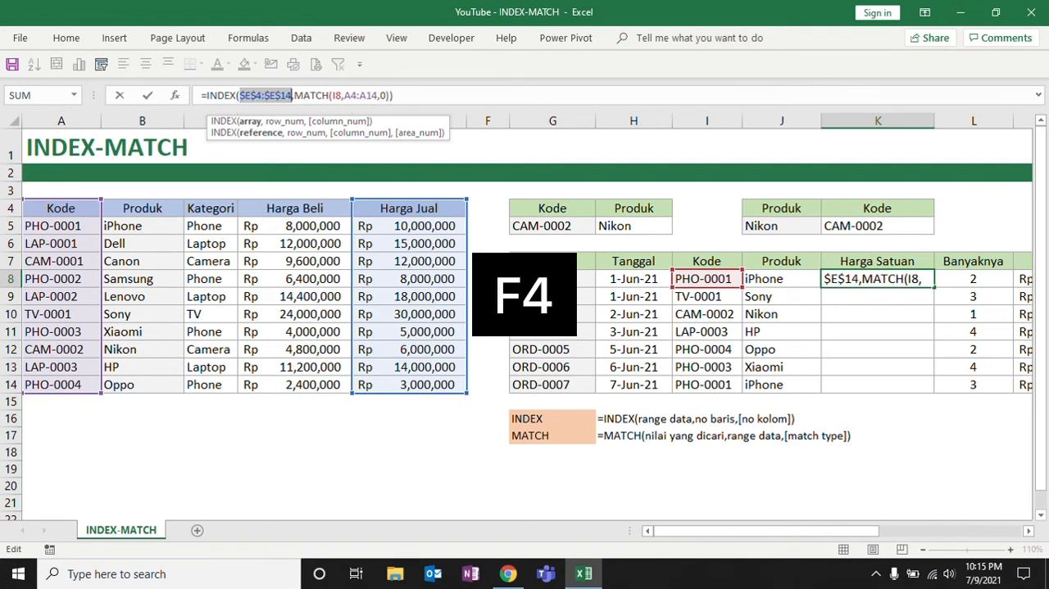
{"action": "left_click_drag", "start_coordinate": [345, 96], "coordinate": [377, 95]}
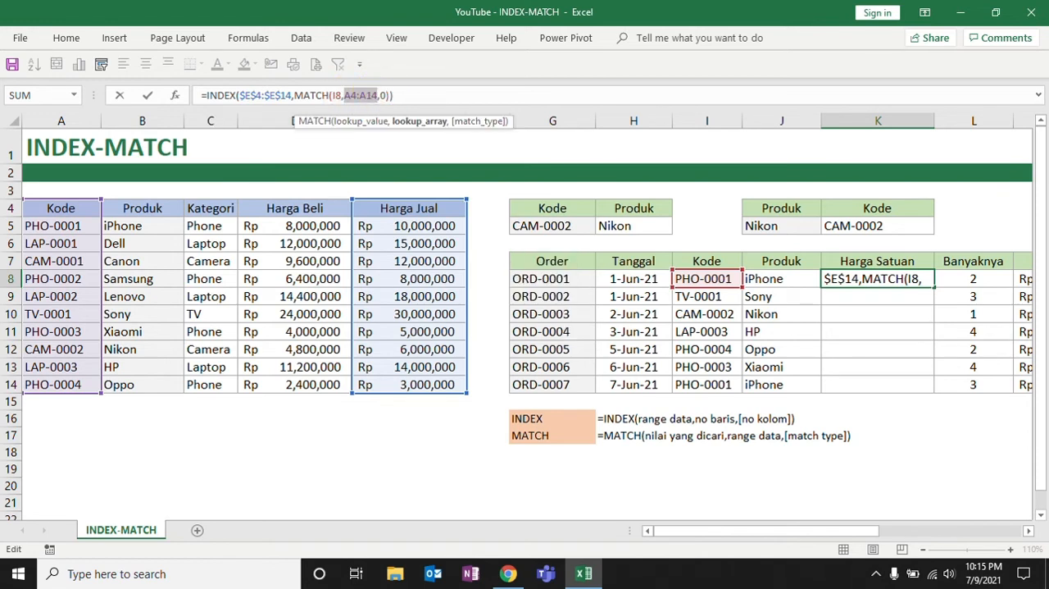
{"action": "key", "text": "F4"}
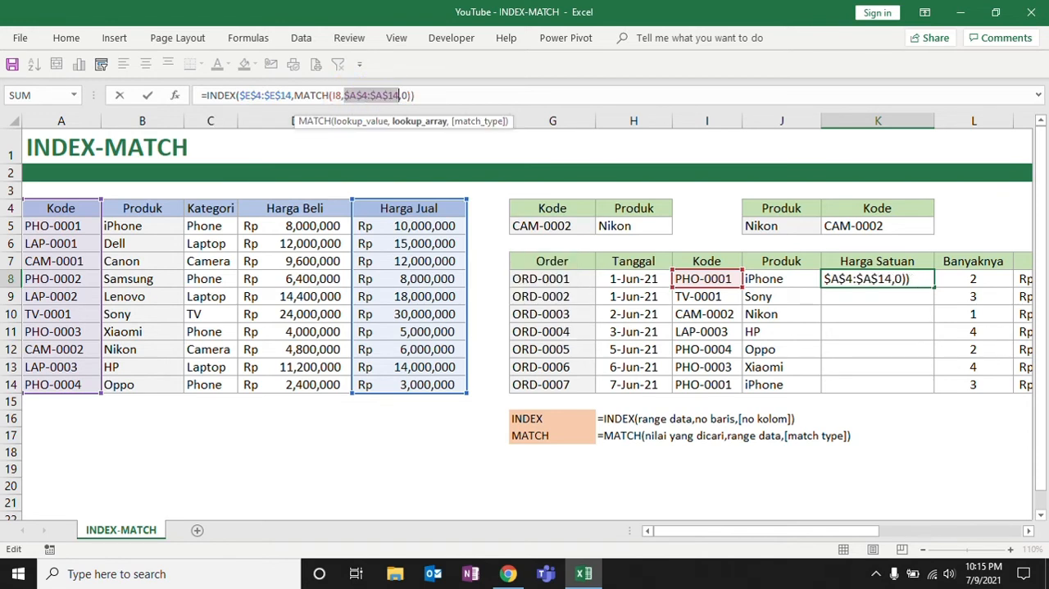
{"action": "key", "text": "Return"}
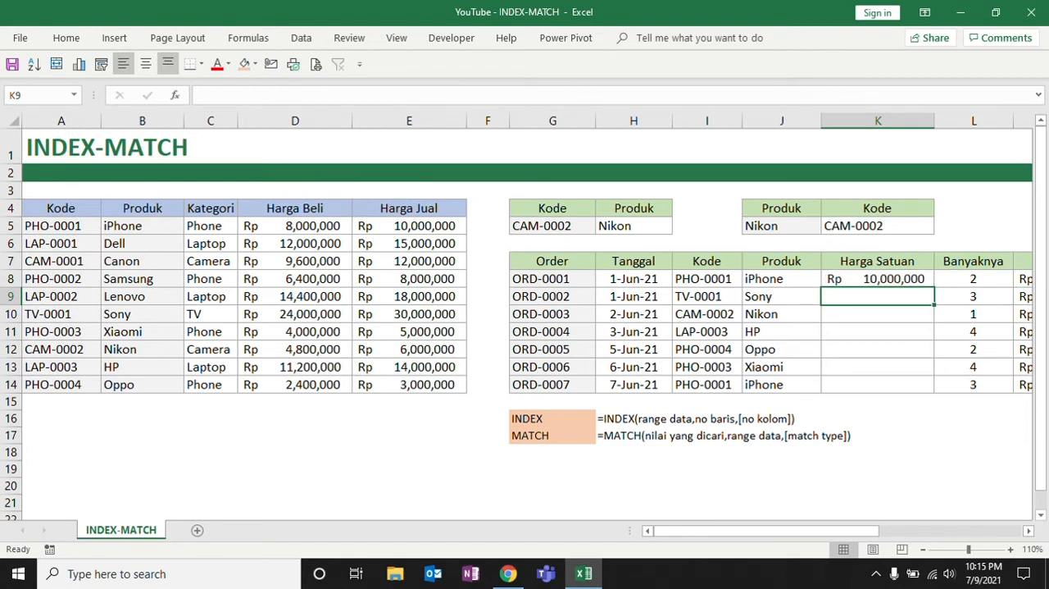
Copy K8's INDEX-MATCH formula down the Harga Satuan column through K14 and check the copy in K9
{"action": "left_click", "coordinate": [906, 280]}
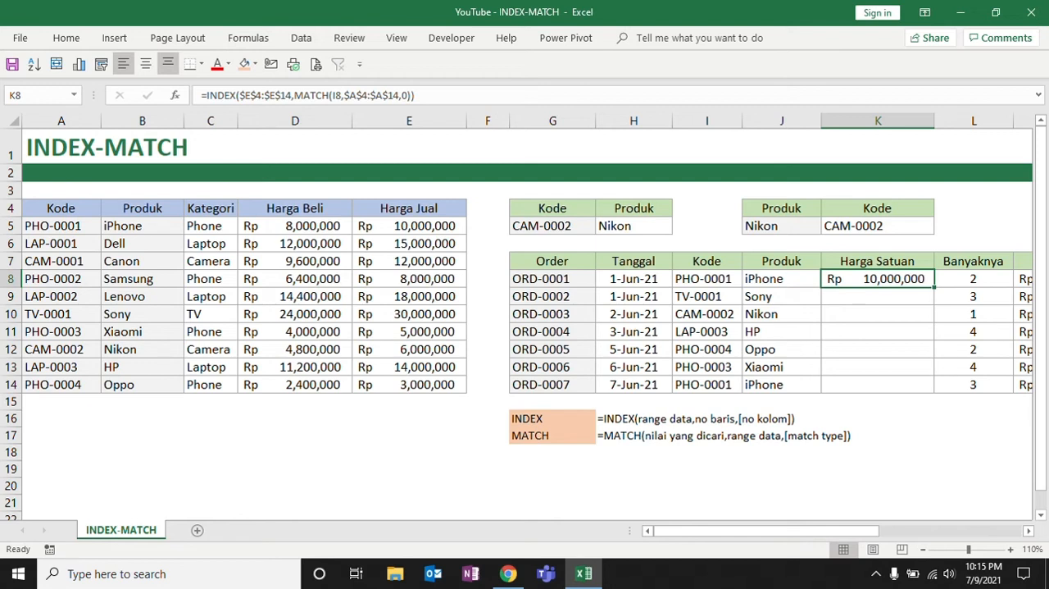
{"action": "left_click_drag", "start_coordinate": [934, 287], "coordinate": [929, 391]}
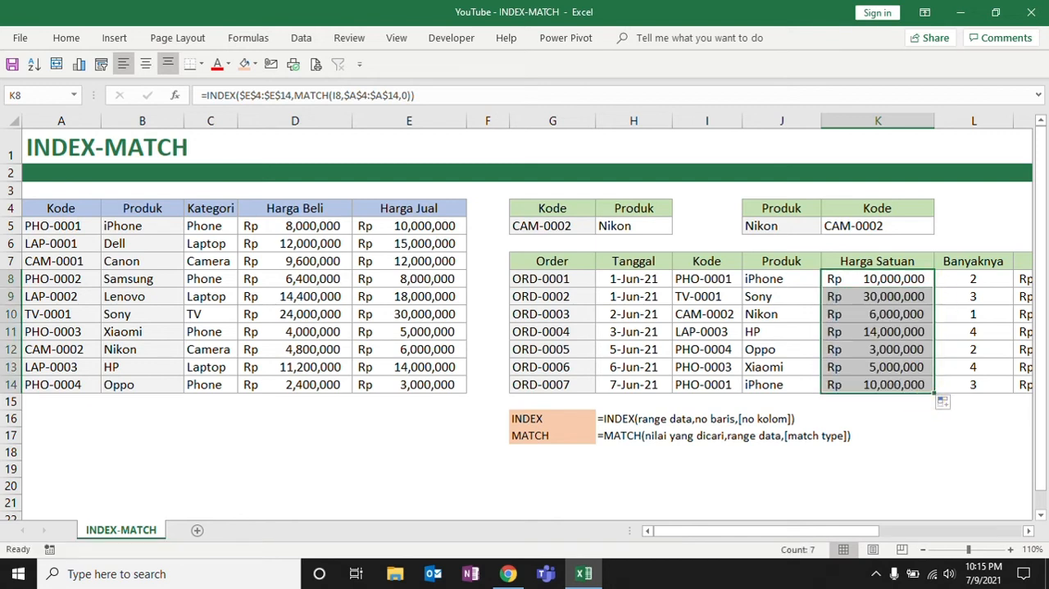
{"action": "left_click", "coordinate": [889, 297]}
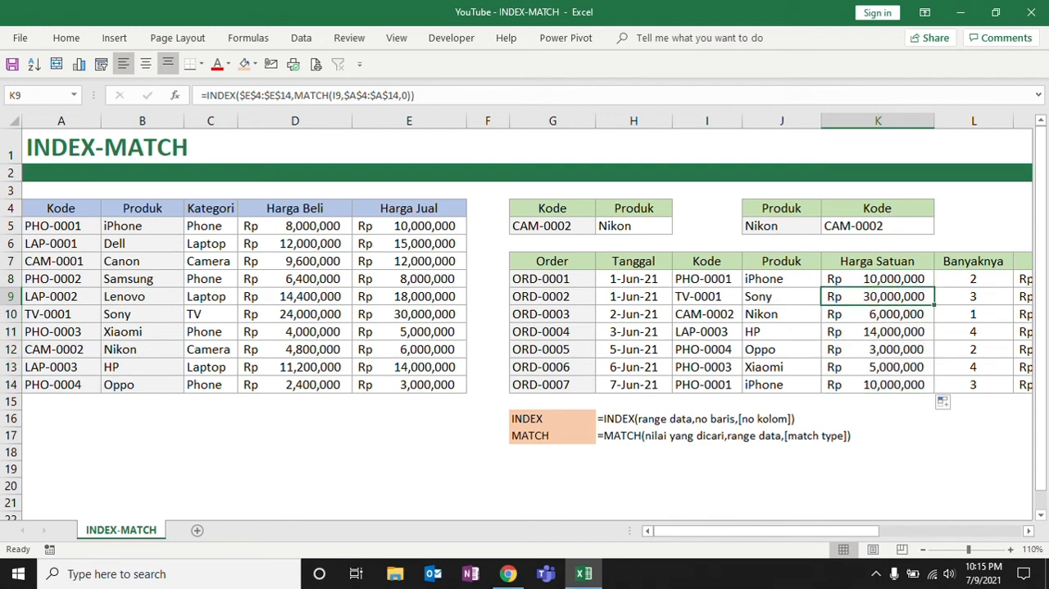
Review the filled Harga Satuan prices, the Pendapatan column and K5's INDEX-MATCH formula
{"action": "left_click_drag", "start_coordinate": [822, 531], "coordinate": [865, 487]}
{"action": "left_click_drag", "start_coordinate": [860, 279], "coordinate": [865, 387]}
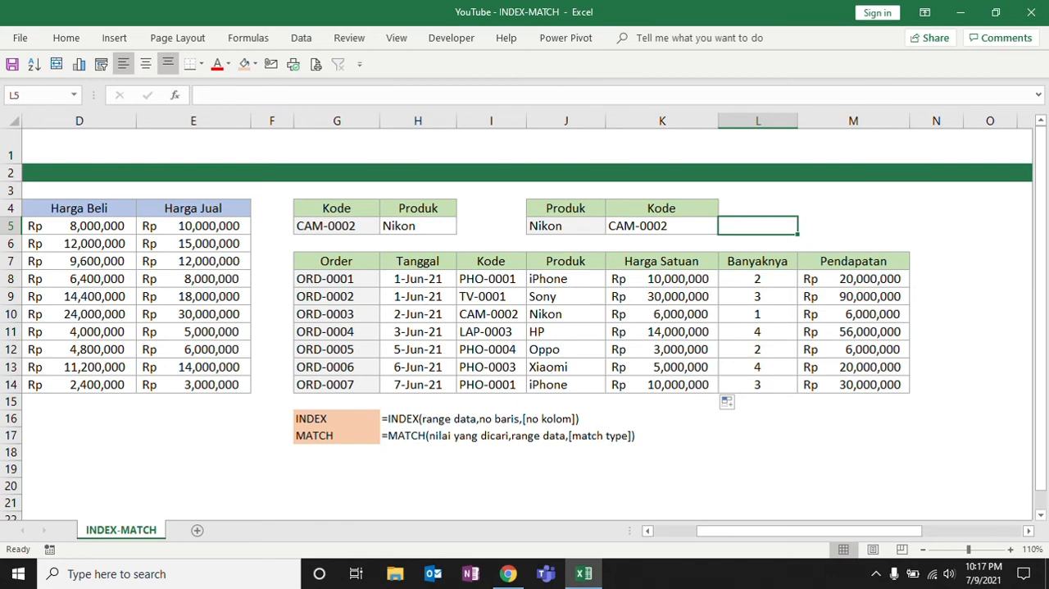
{"action": "left_click", "coordinate": [677, 227]}
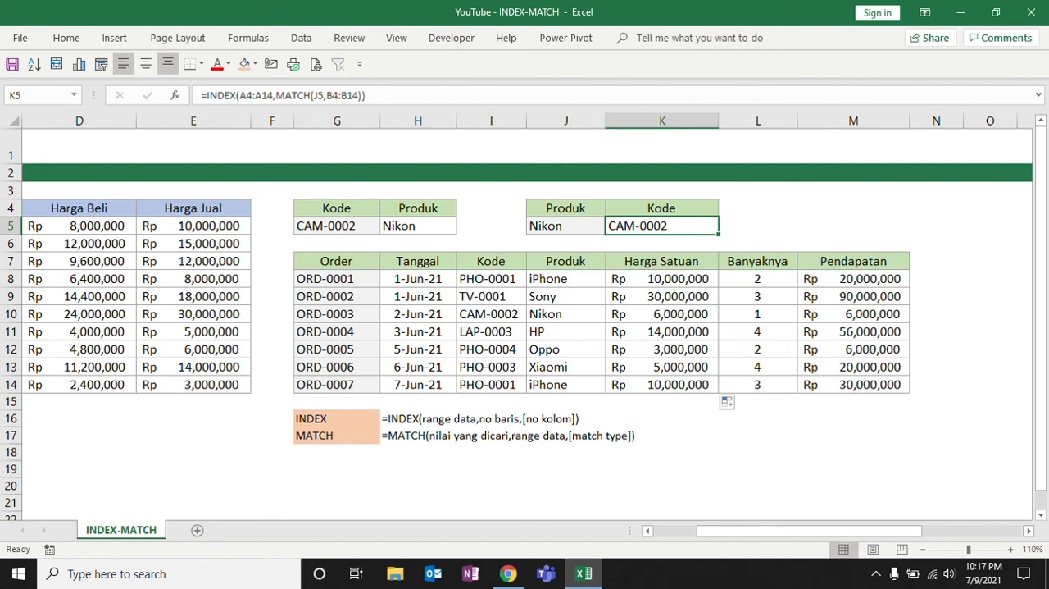
{"action": "left_click", "coordinate": [679, 401]}
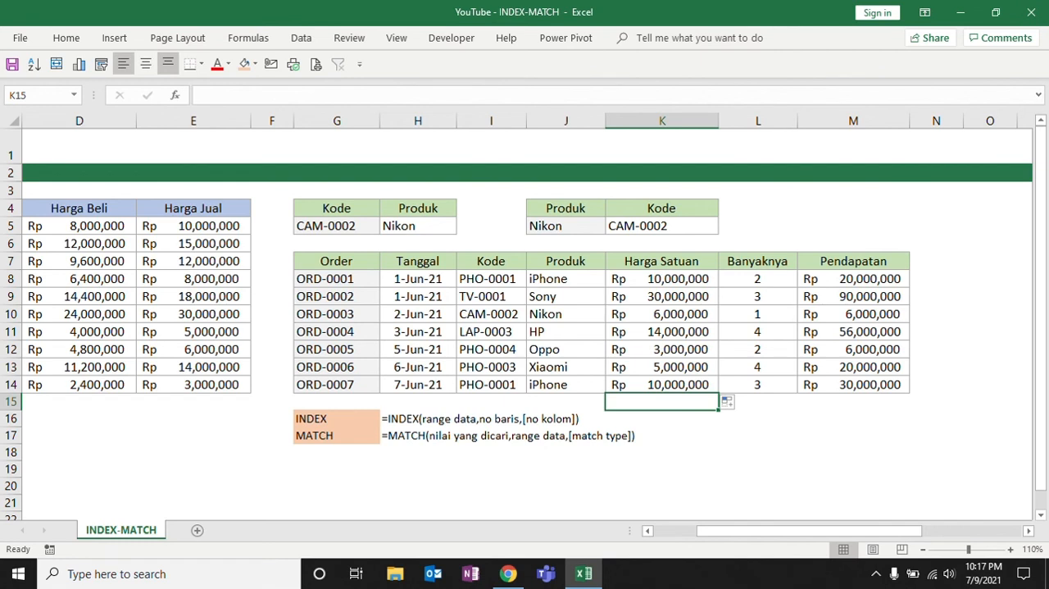